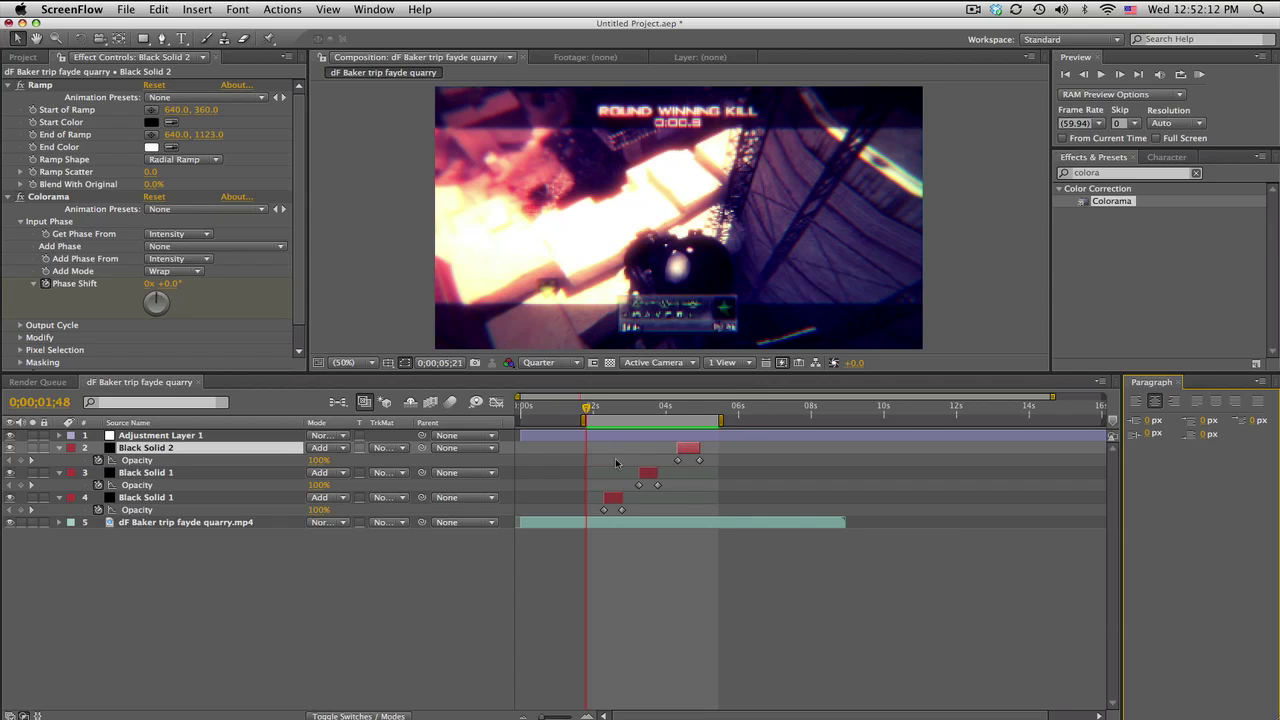
# - Return to After Effects and show the Project panel's composition, movie and Solids folder
pyautogui.click(261, 600)
pyautogui.click(23, 57)
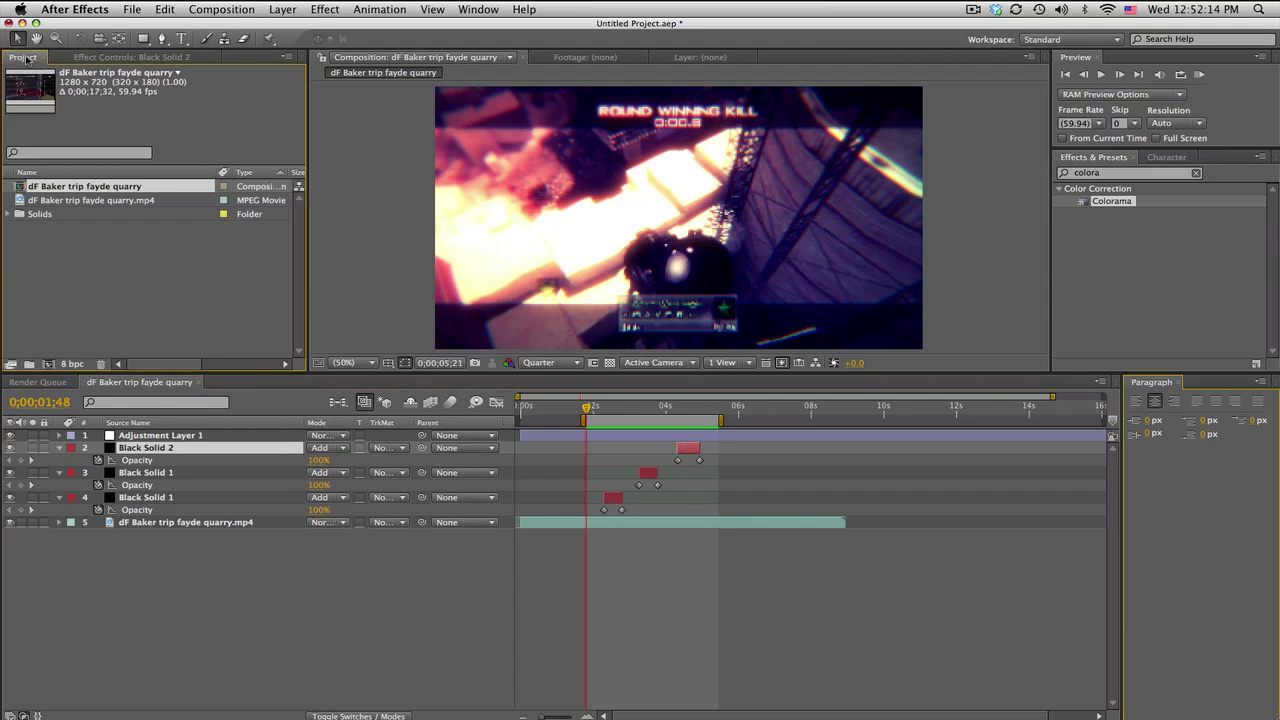
pyautogui.click(1199, 75)
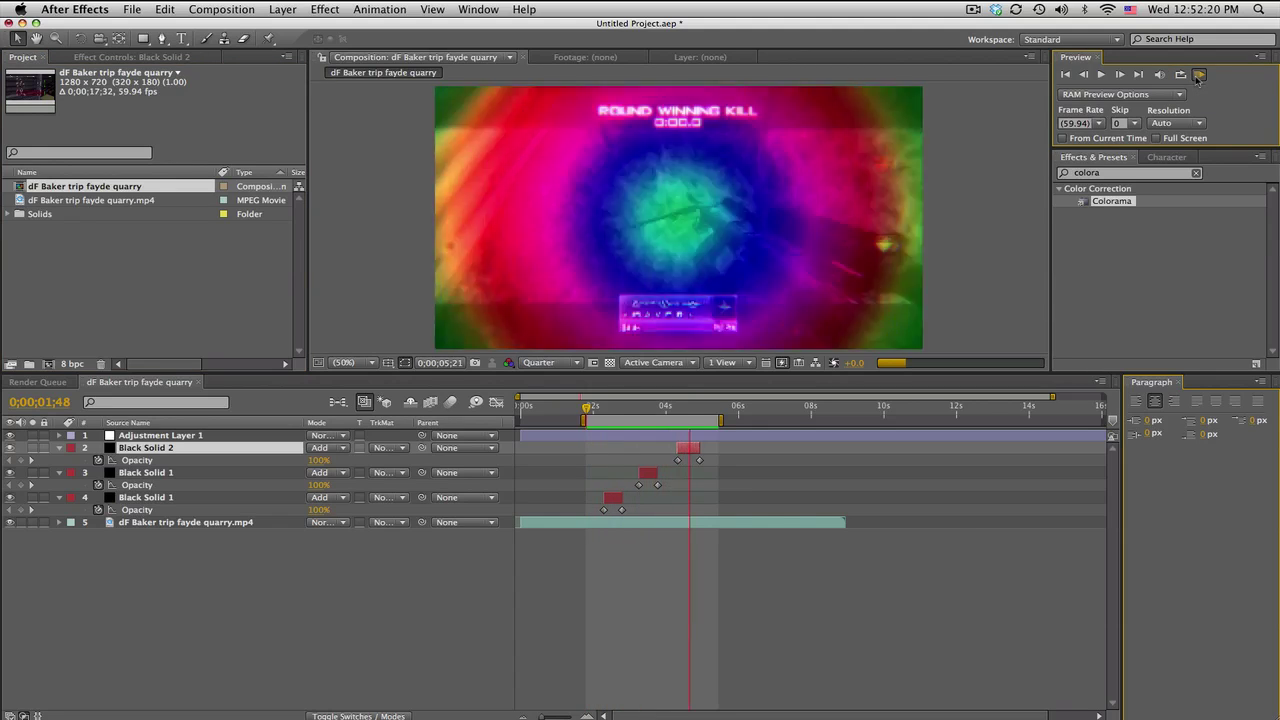
pyautogui.click(617, 362)
pyautogui.click(609, 407)
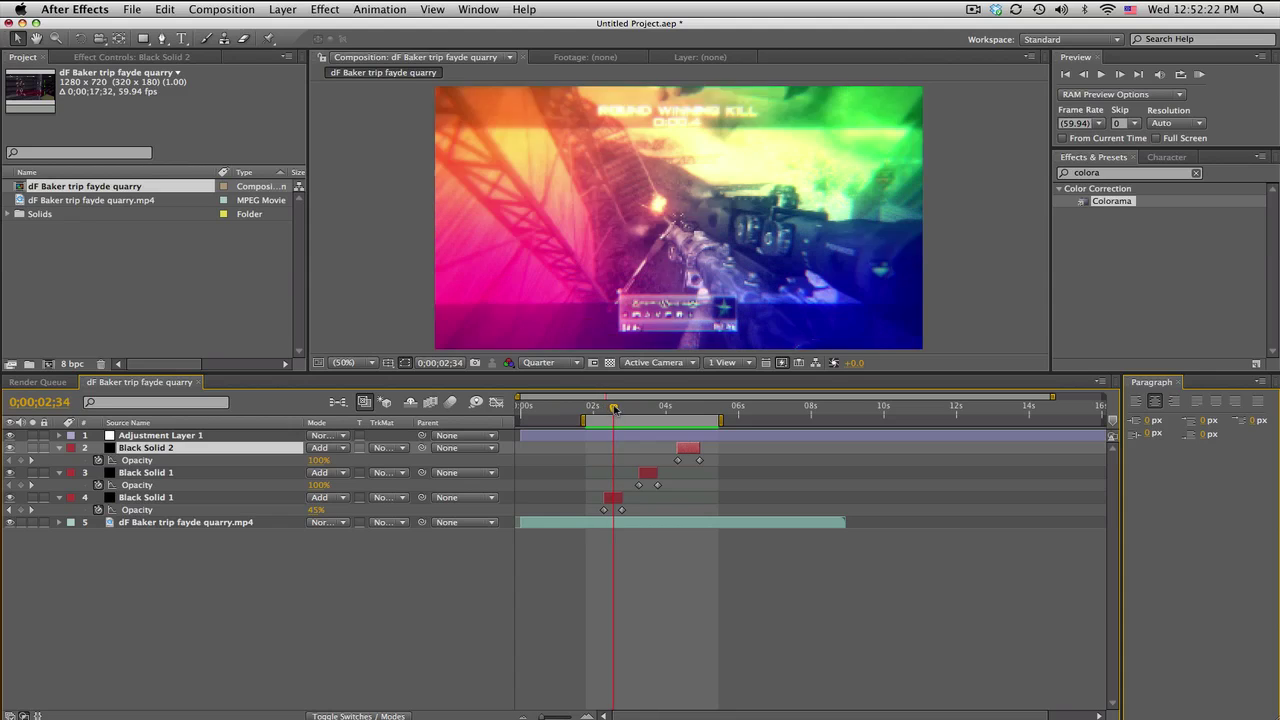
pyautogui.moveTo(609, 407); pyautogui.dragTo(656, 407)
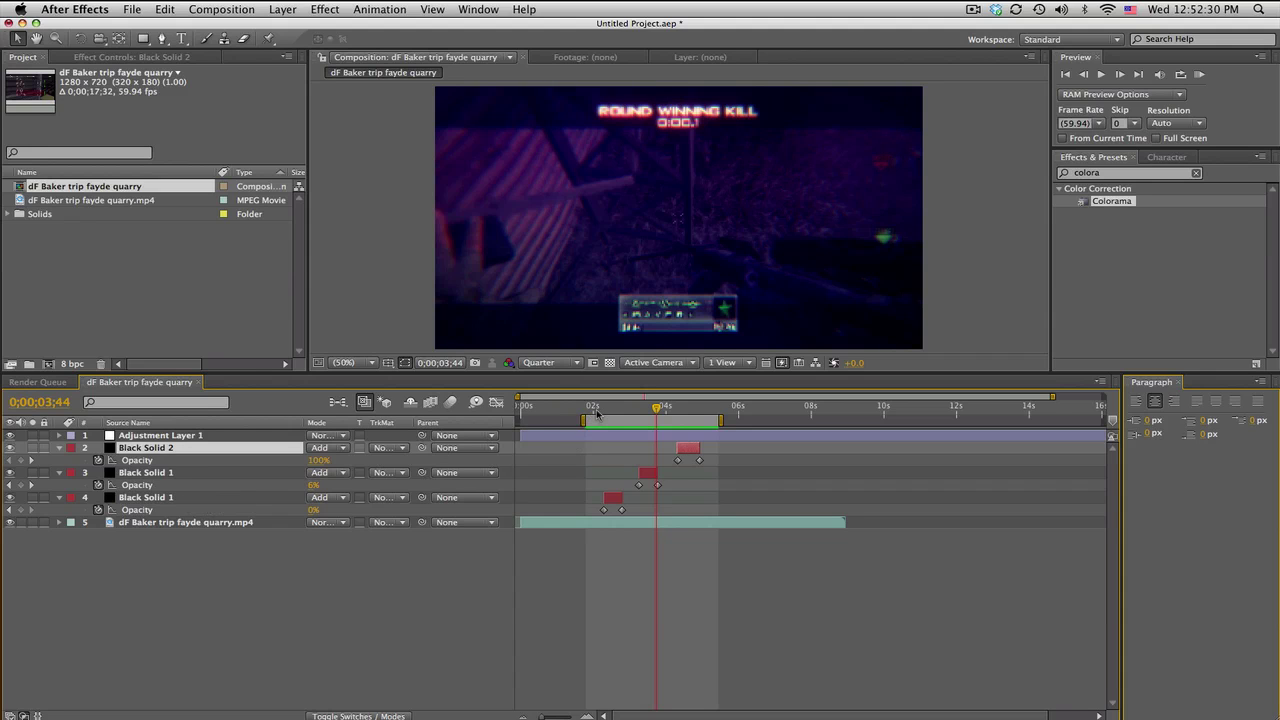
pyautogui.moveTo(624, 408); pyautogui.dragTo(699, 410)
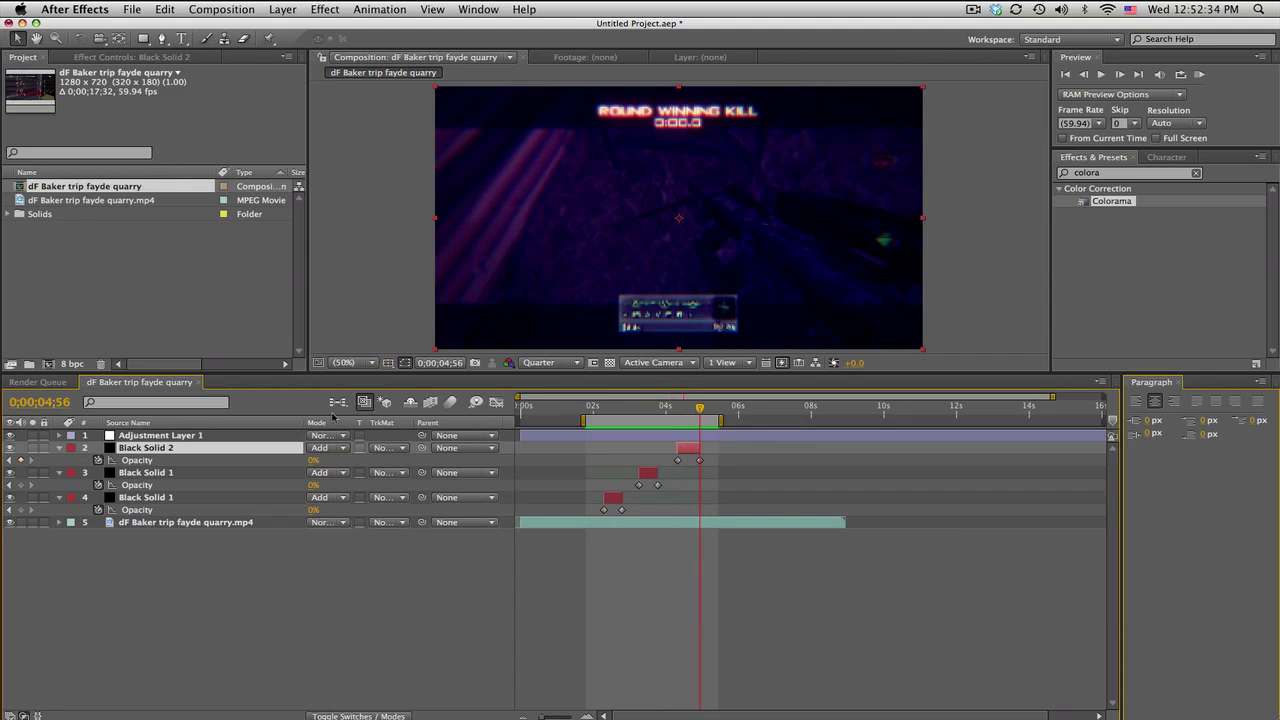
# - Delete the three old flash solids and add a new black solid layer
pyautogui.keyDown('shift'); pyautogui.click(249, 503); pyautogui.keyUp('shift')
pyautogui.press('Delete')
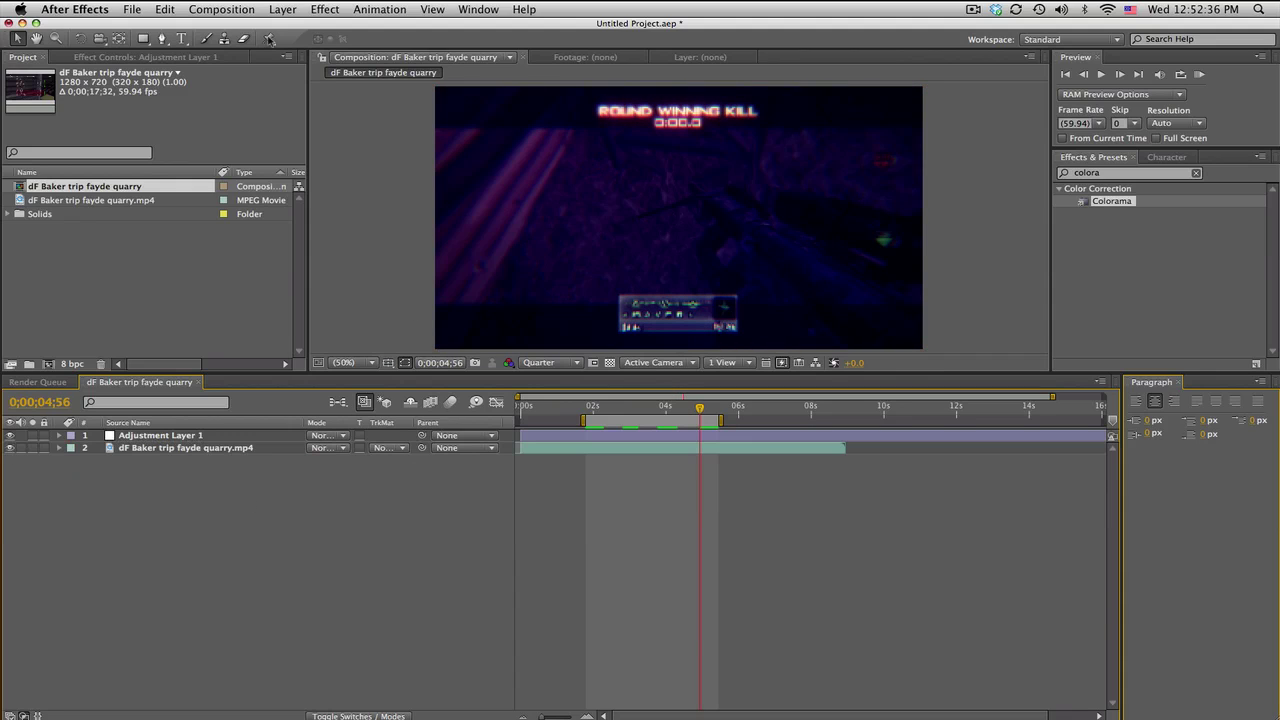
pyautogui.click(285, 9)
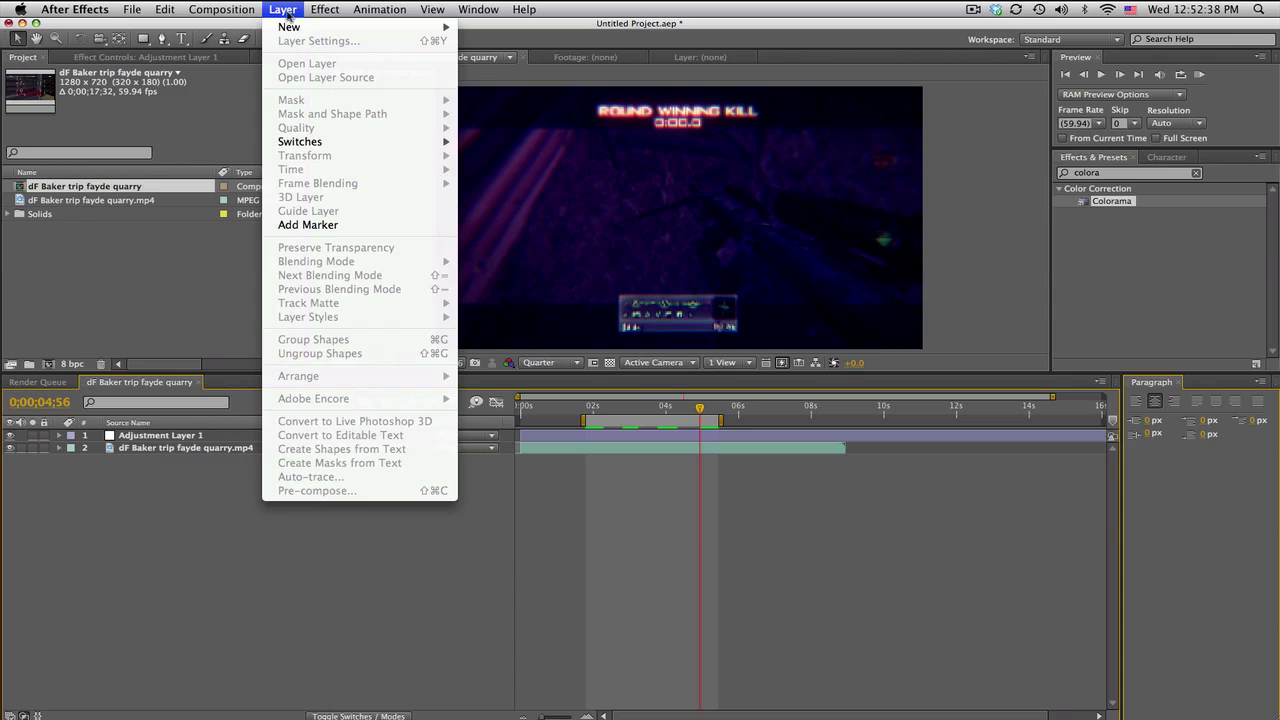
pyautogui.moveTo(292, 27)
pyautogui.click(543, 55)
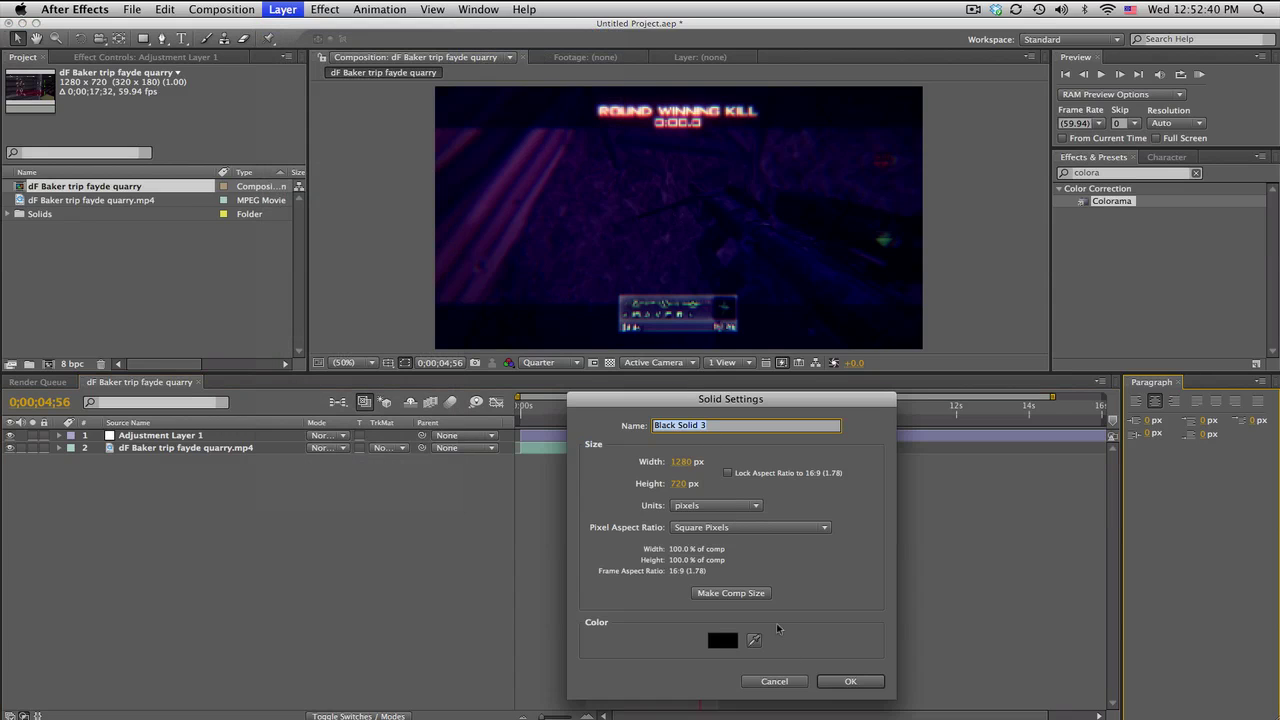
pyautogui.click(836, 680)
# - Trim the new solid to run from the playhead to 0;00;05;42
pyautogui.hotkey('alt', '[')
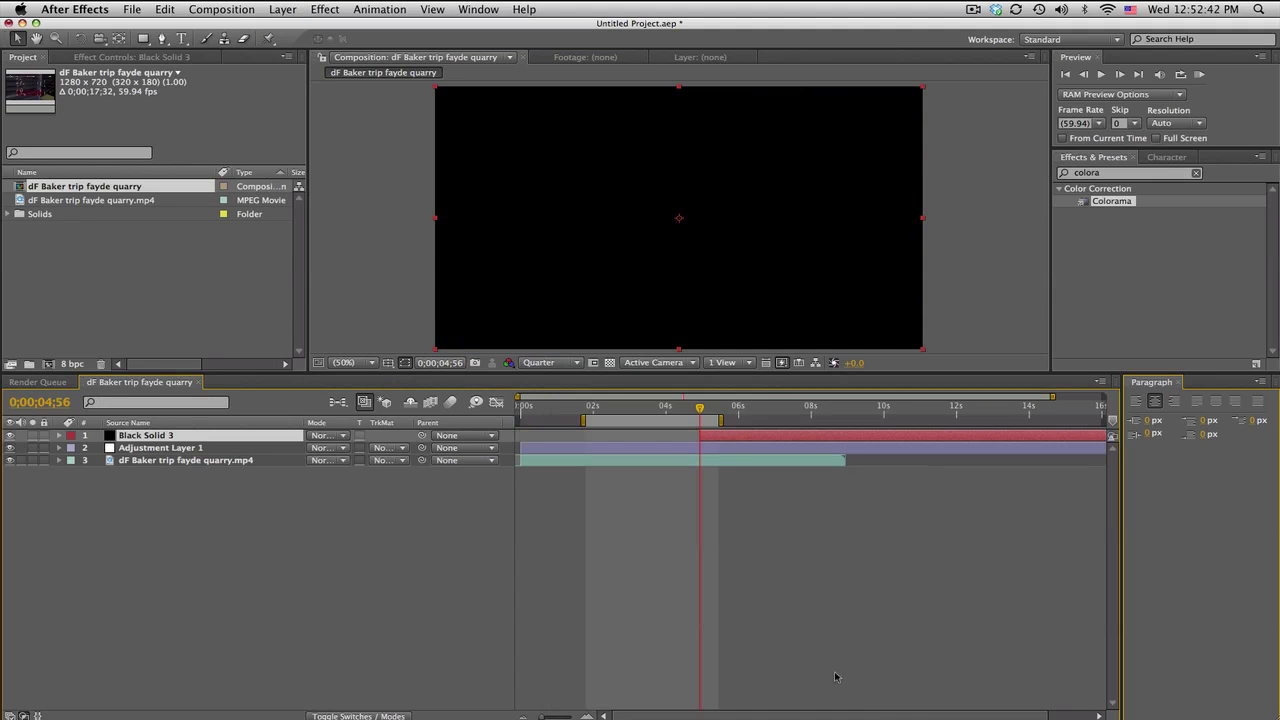
pyautogui.click(727, 407)
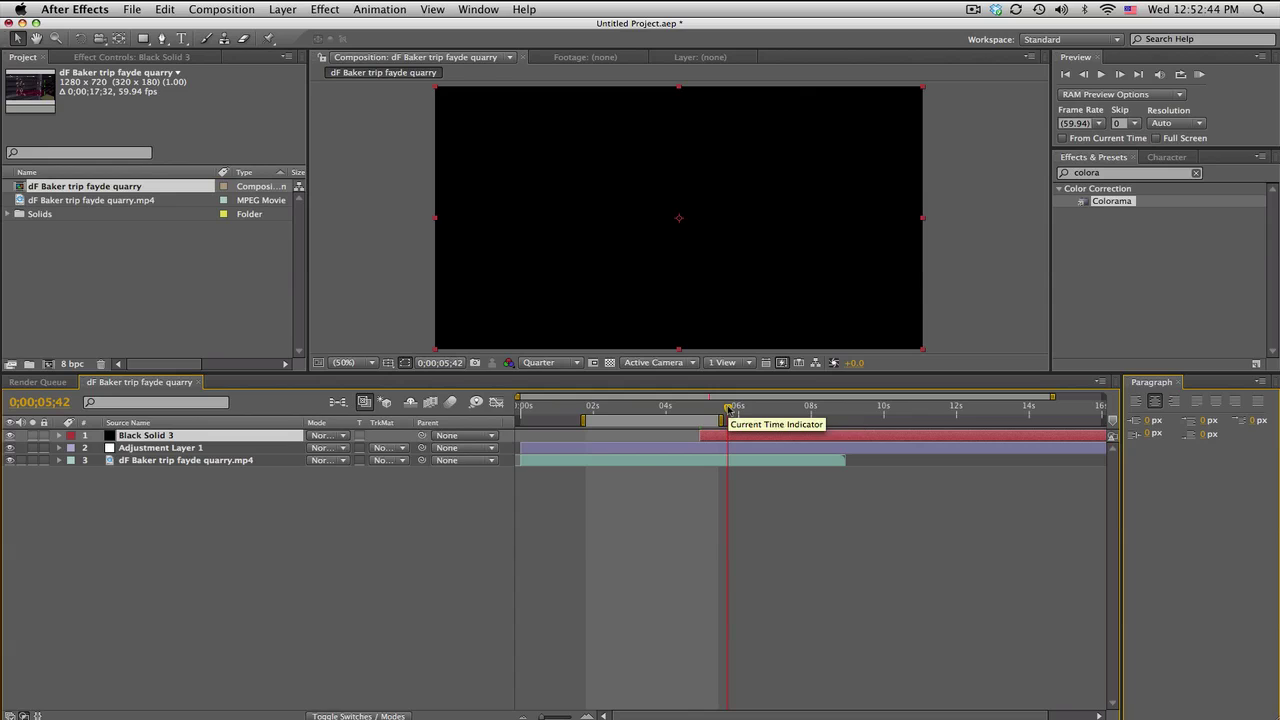
pyautogui.hotkey('alt', ']')
# - Keyframe Opacity from 100% to 0%, then slide the short solid earlier to about 3 seconds
pyautogui.press('t')
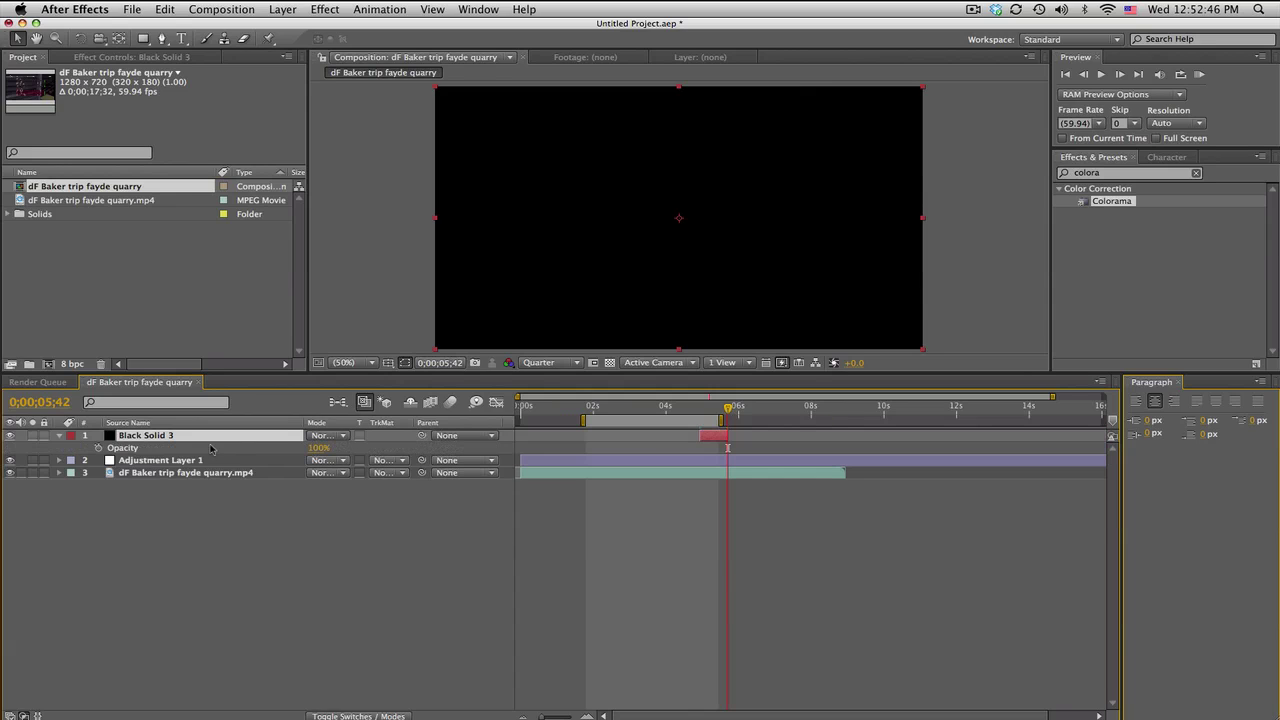
pyautogui.moveTo(308, 450); pyautogui.dragTo(302, 450)
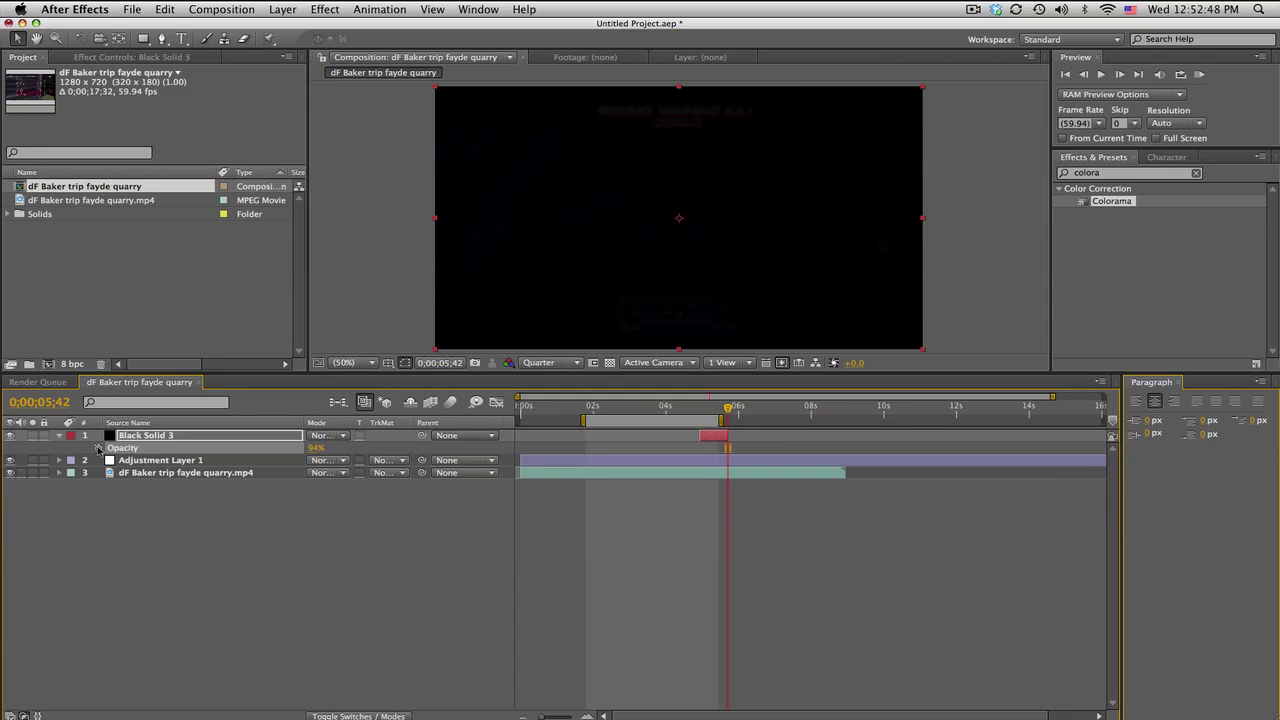
pyautogui.click(98, 448)
pyautogui.click(701, 408)
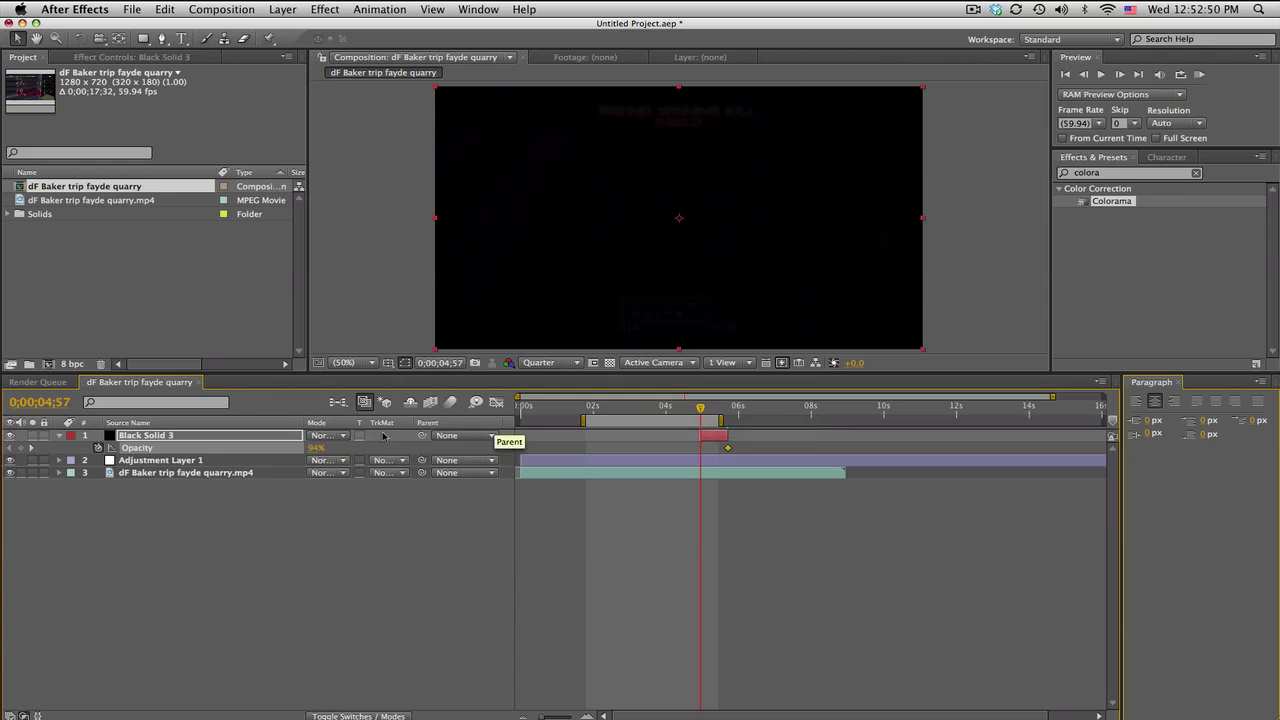
pyautogui.moveTo(316, 448); pyautogui.dragTo(348, 447)
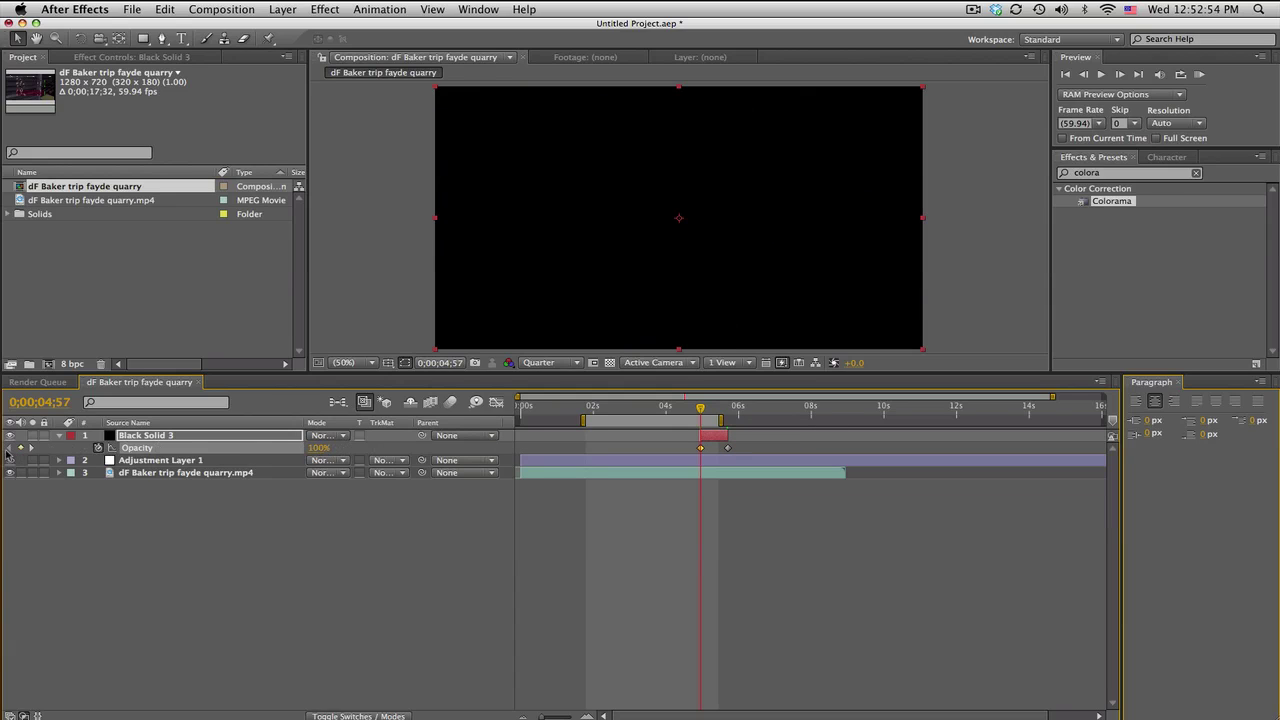
pyautogui.click(30, 448)
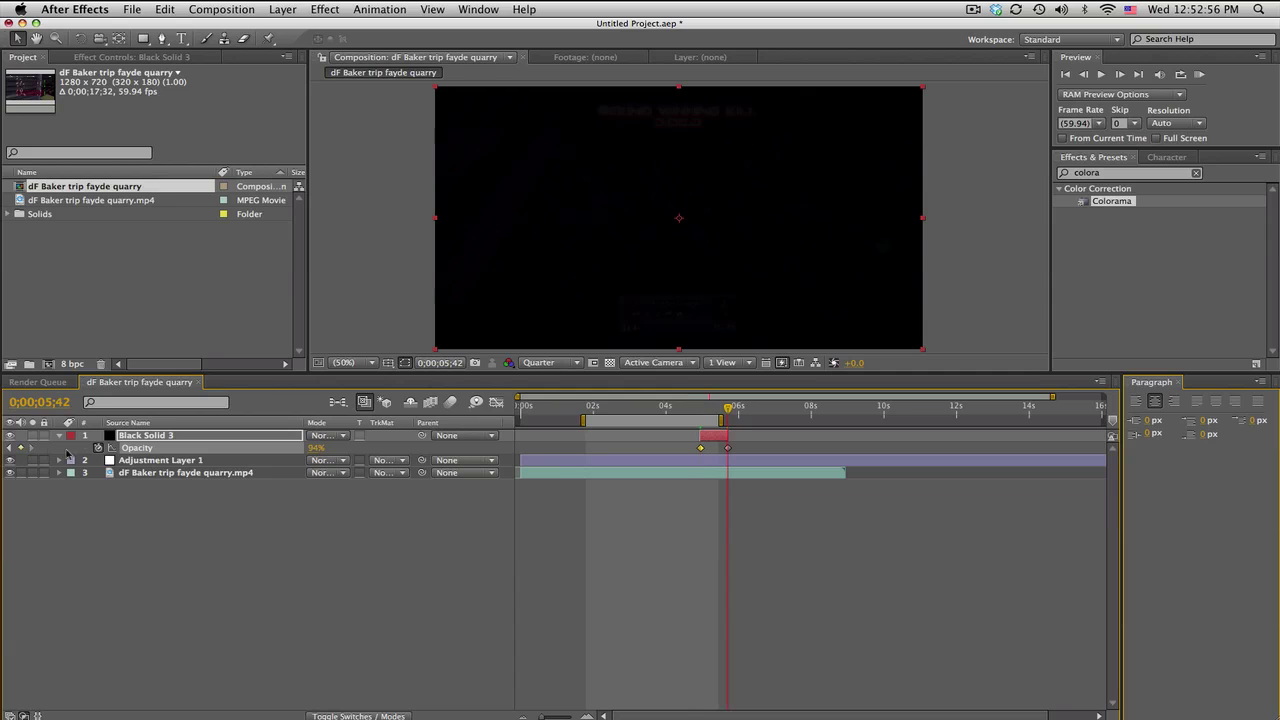
pyautogui.moveTo(301, 451); pyautogui.dragTo(240, 451)
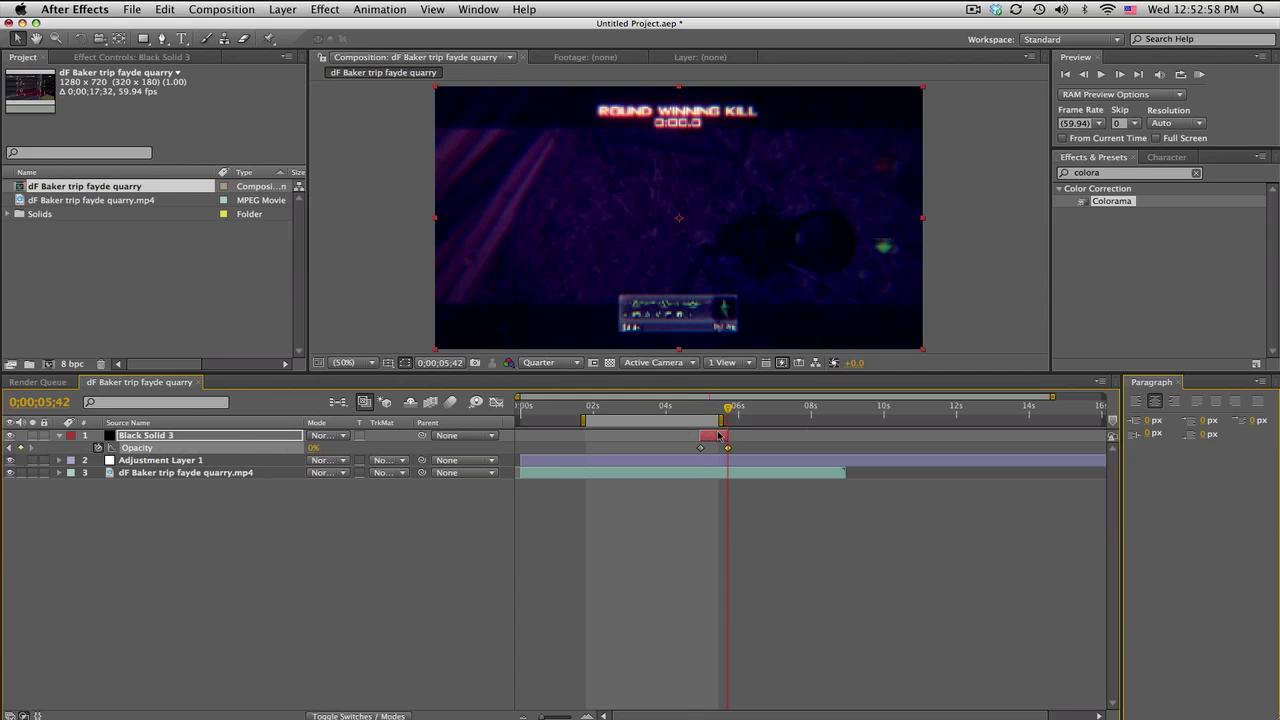
pyautogui.moveTo(720, 436); pyautogui.dragTo(652, 437)
pyautogui.click(638, 410)
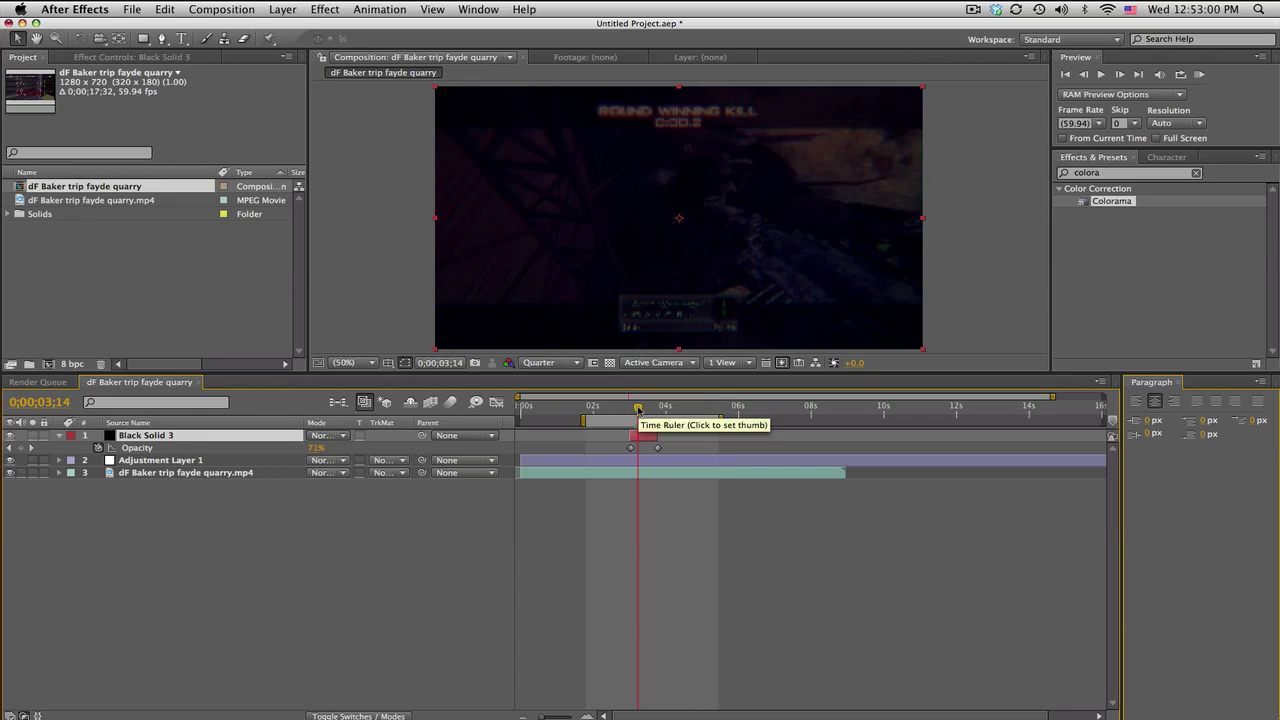
# - Apply the 4-Color Gradient effect to Black Solid 3
pyautogui.click(1113, 172)
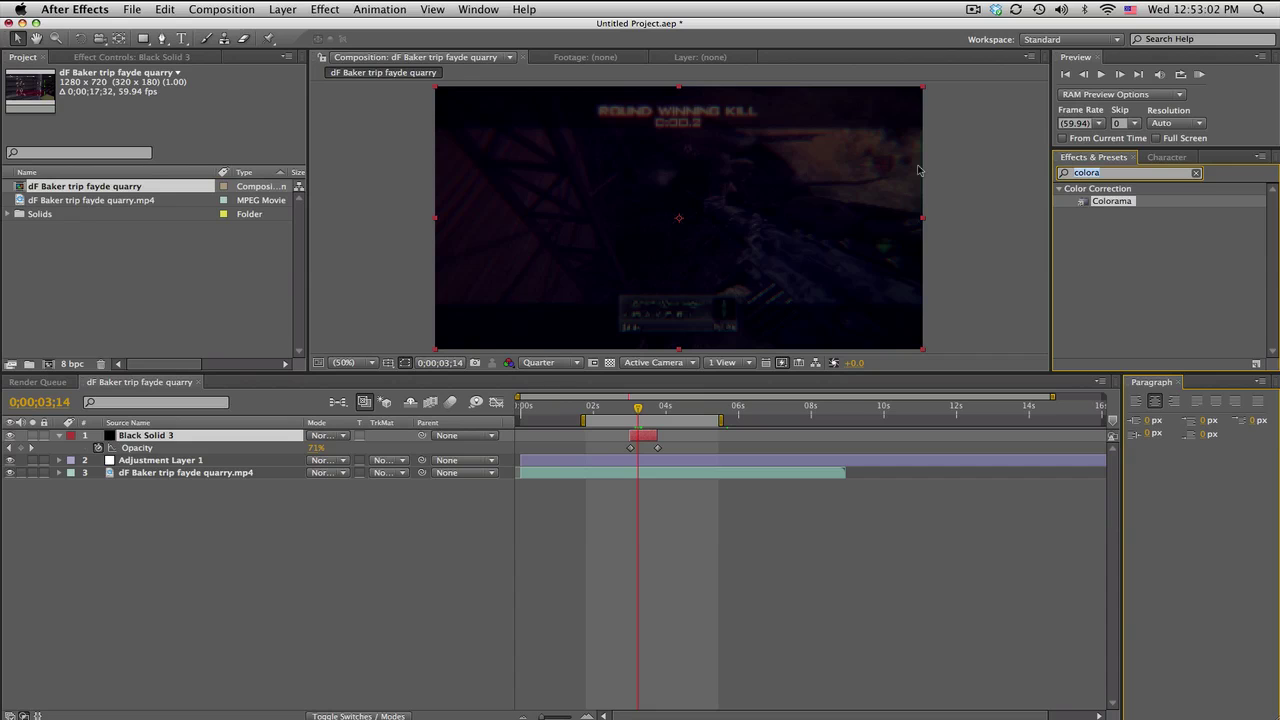
pyautogui.write('4-')
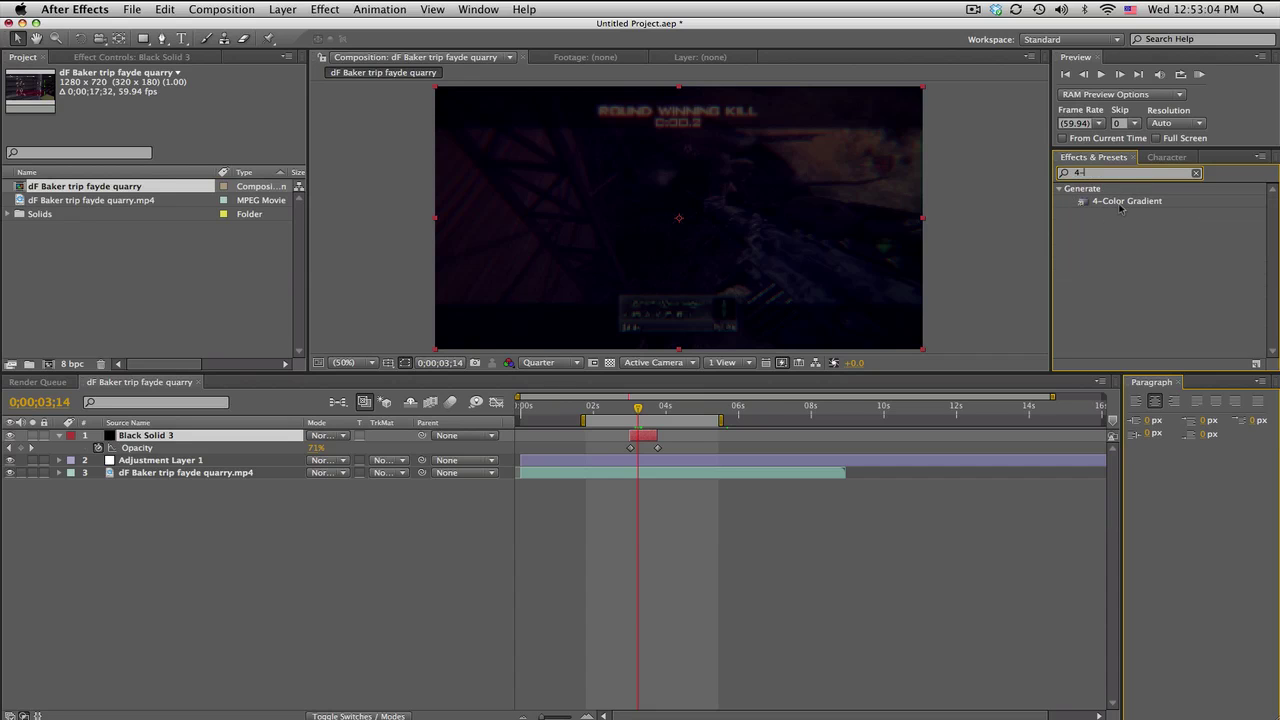
pyautogui.moveTo(1120, 203); pyautogui.dragTo(672, 434)
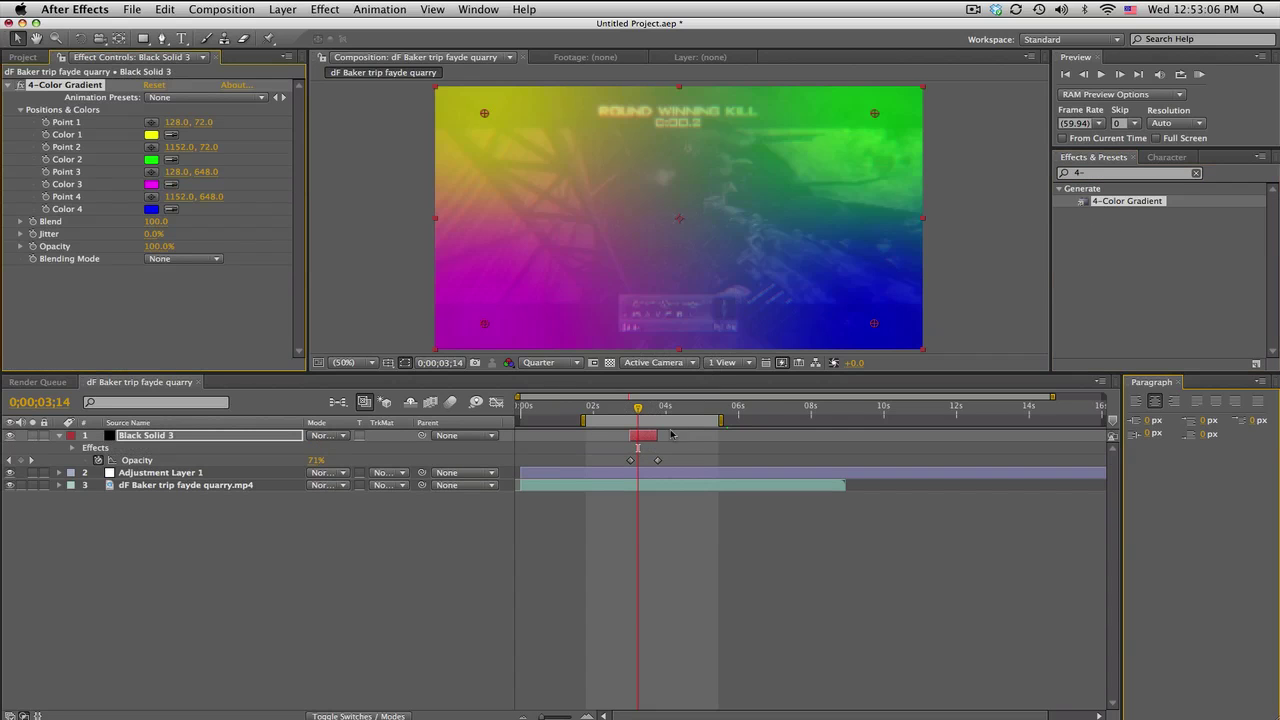
# - Set Black Solid 3 to Add mode and move it beneath Adjustment Layer 1
pyautogui.click(330, 435)
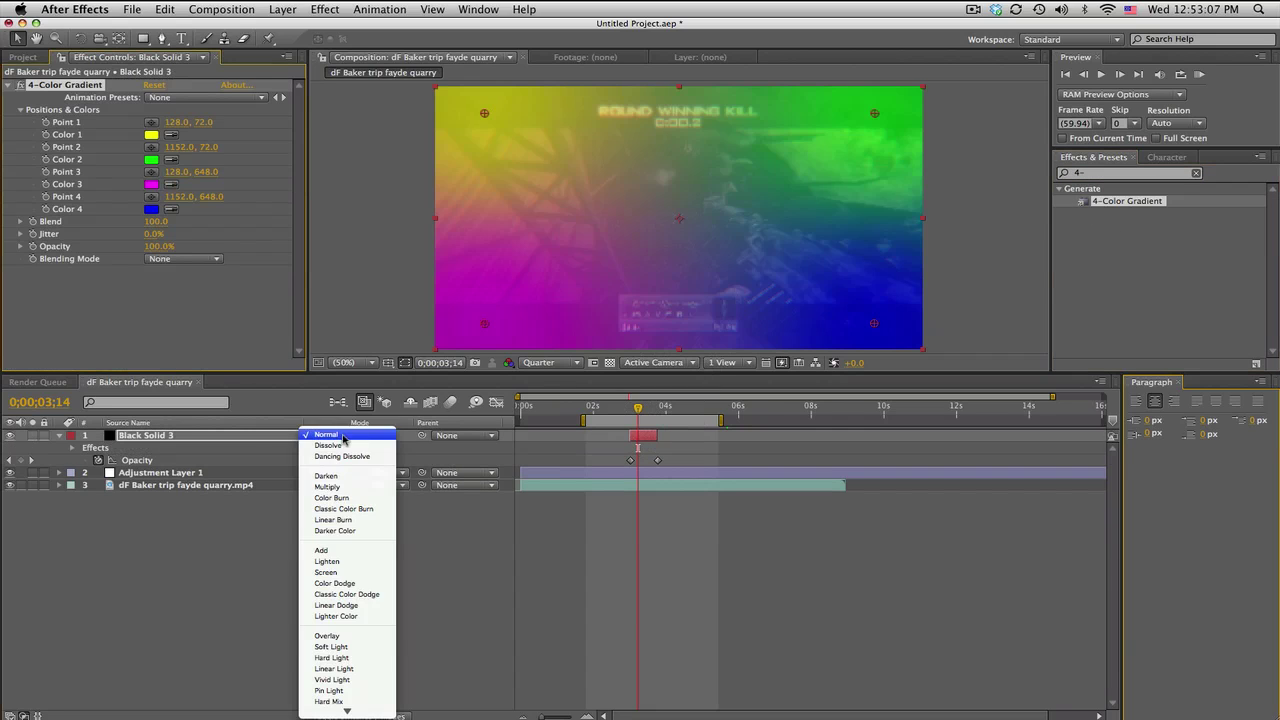
pyautogui.click(331, 551)
pyautogui.moveTo(631, 413); pyautogui.dragTo(629, 410)
pyautogui.moveTo(237, 437); pyautogui.dragTo(230, 478)
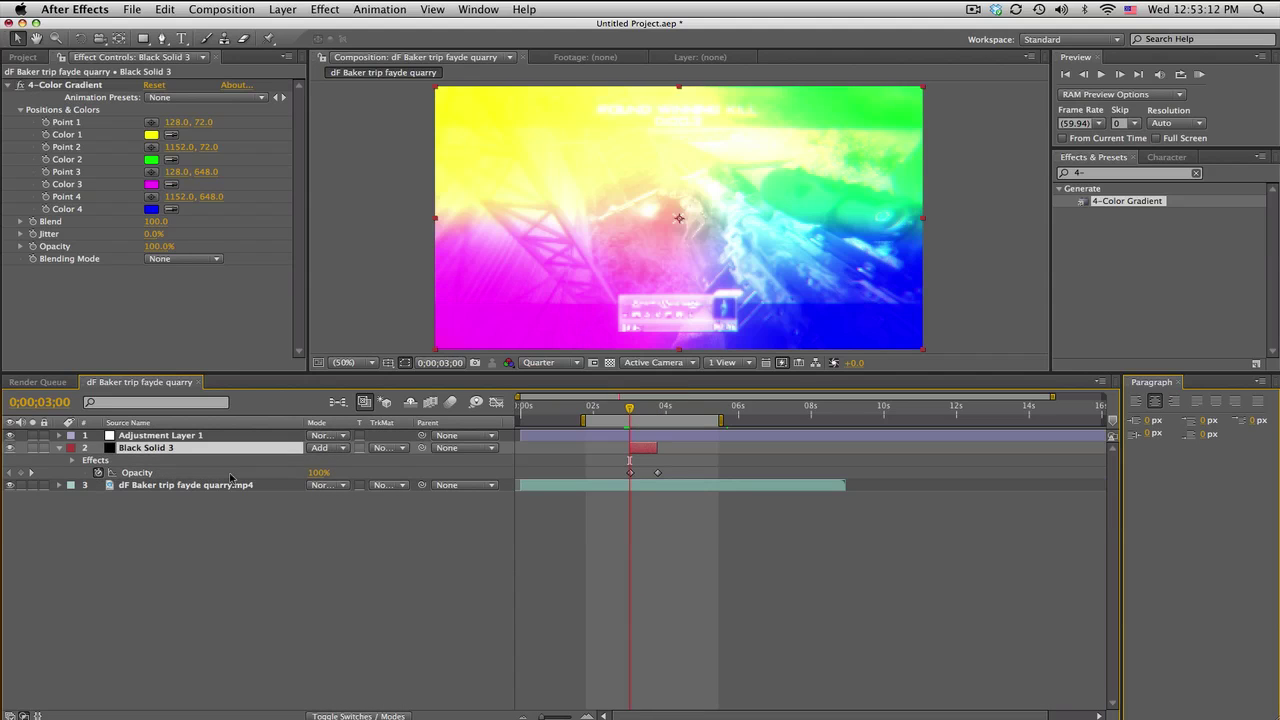
pyautogui.moveTo(631, 408); pyautogui.dragTo(673, 450)
# - Duplicate Black Solid 3, place the copy at 0;00;04;03, and give it Hue/Saturation Master Hue +197°
pyautogui.press('super+d')
pyautogui.click(665, 406)
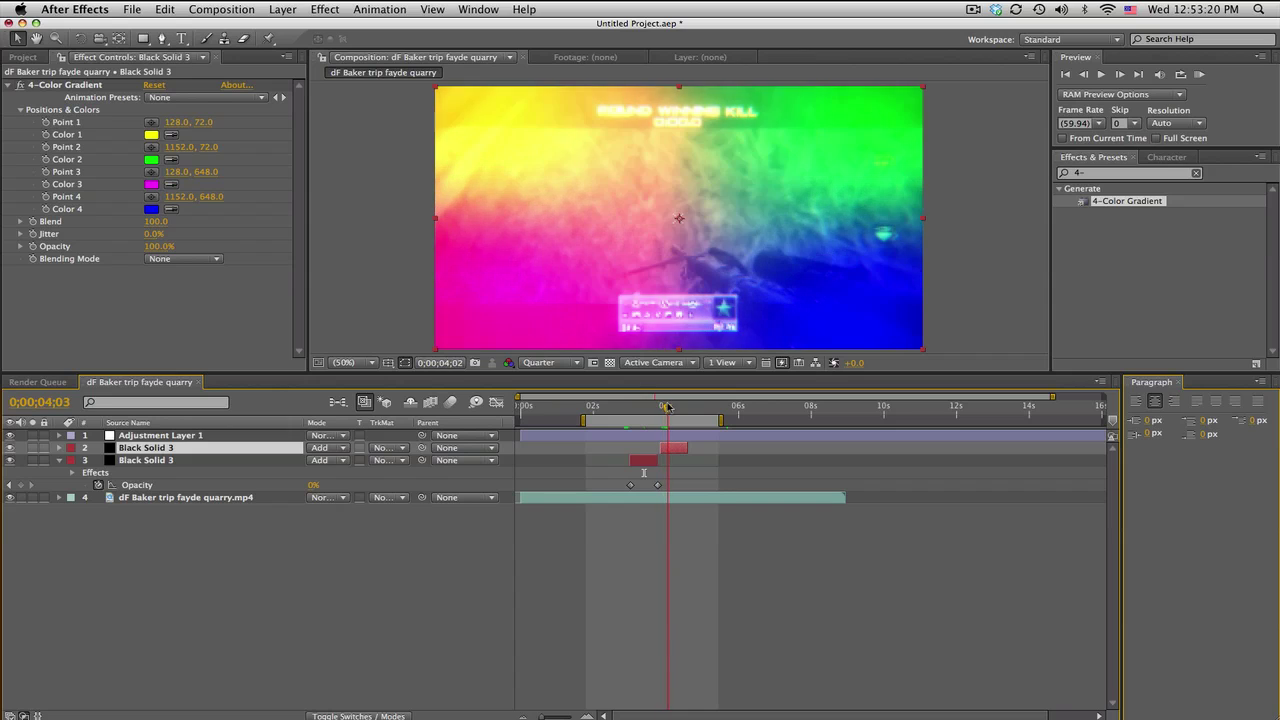
pyautogui.write('hue')
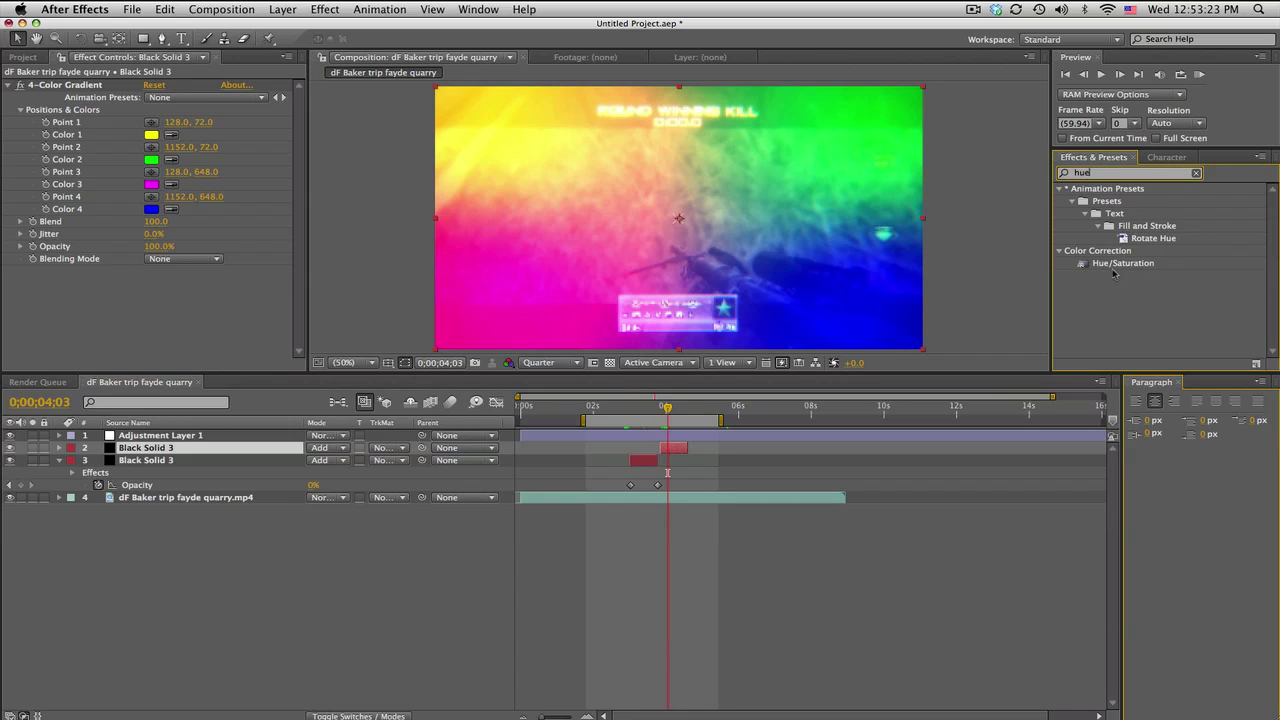
pyautogui.moveTo(1115, 265); pyautogui.dragTo(244, 284)
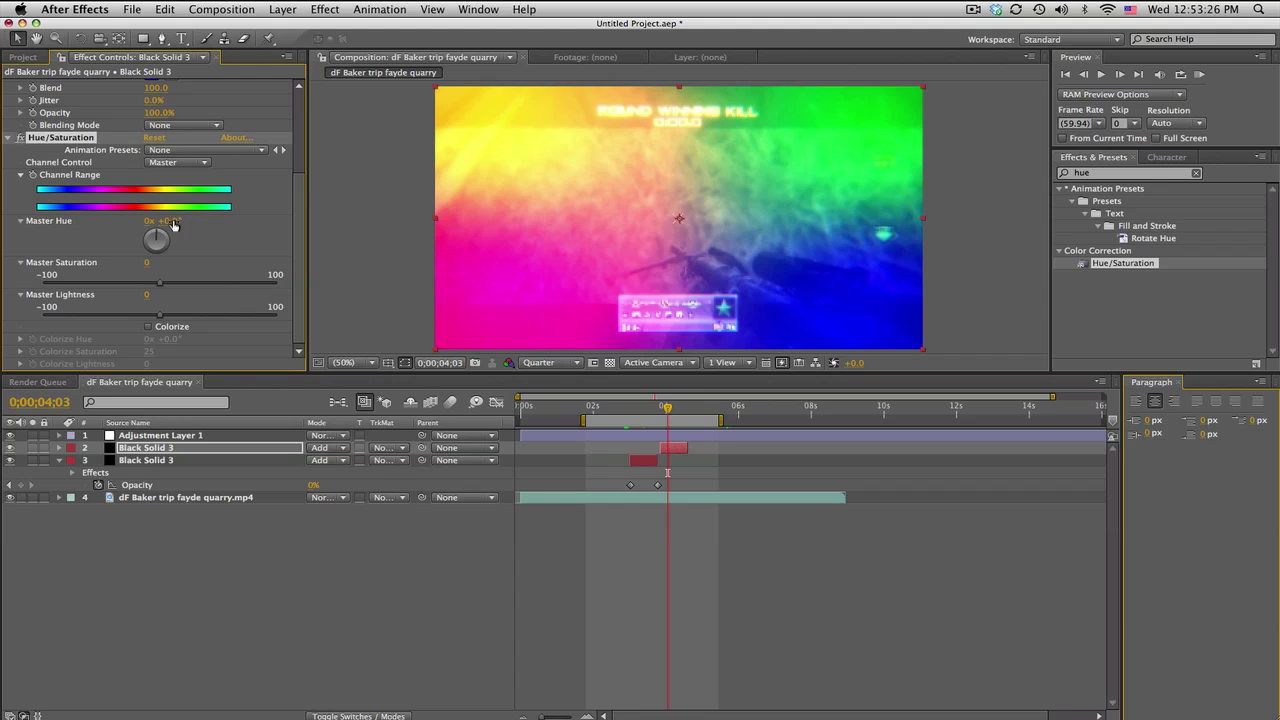
pyautogui.moveTo(174, 226); pyautogui.dragTo(333, 223)
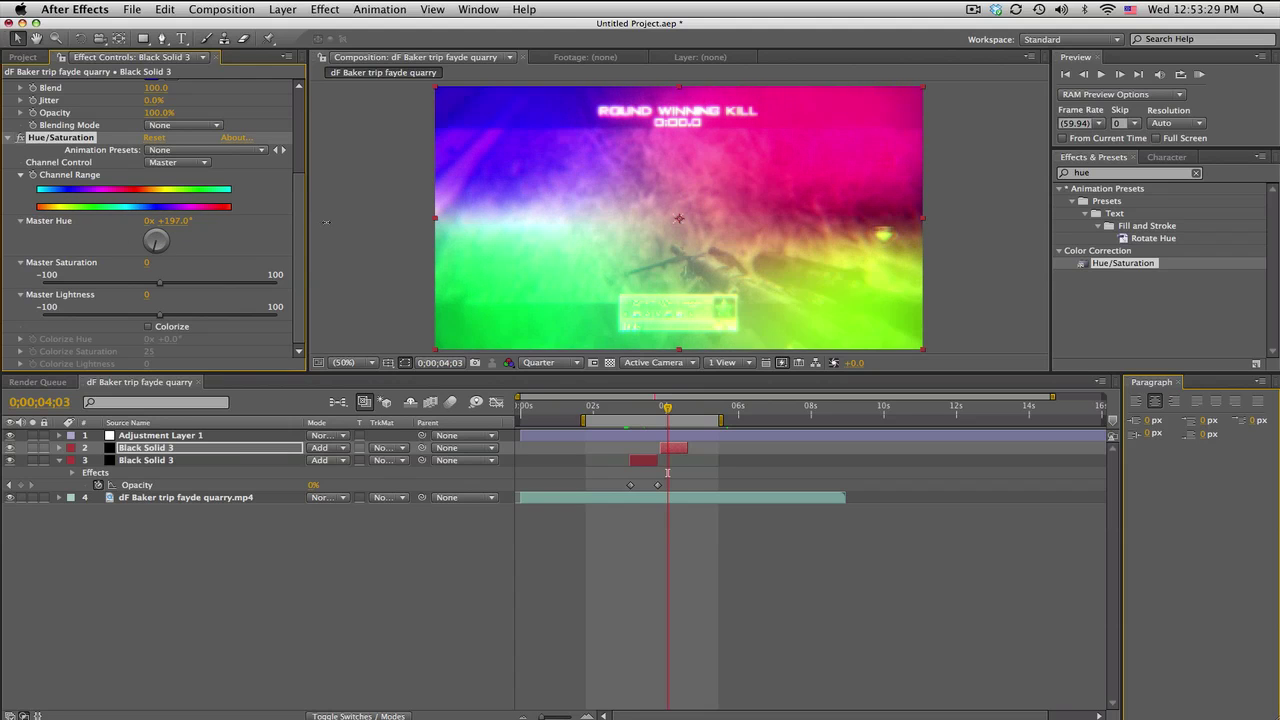
pyautogui.moveTo(669, 407); pyautogui.dragTo(703, 408)
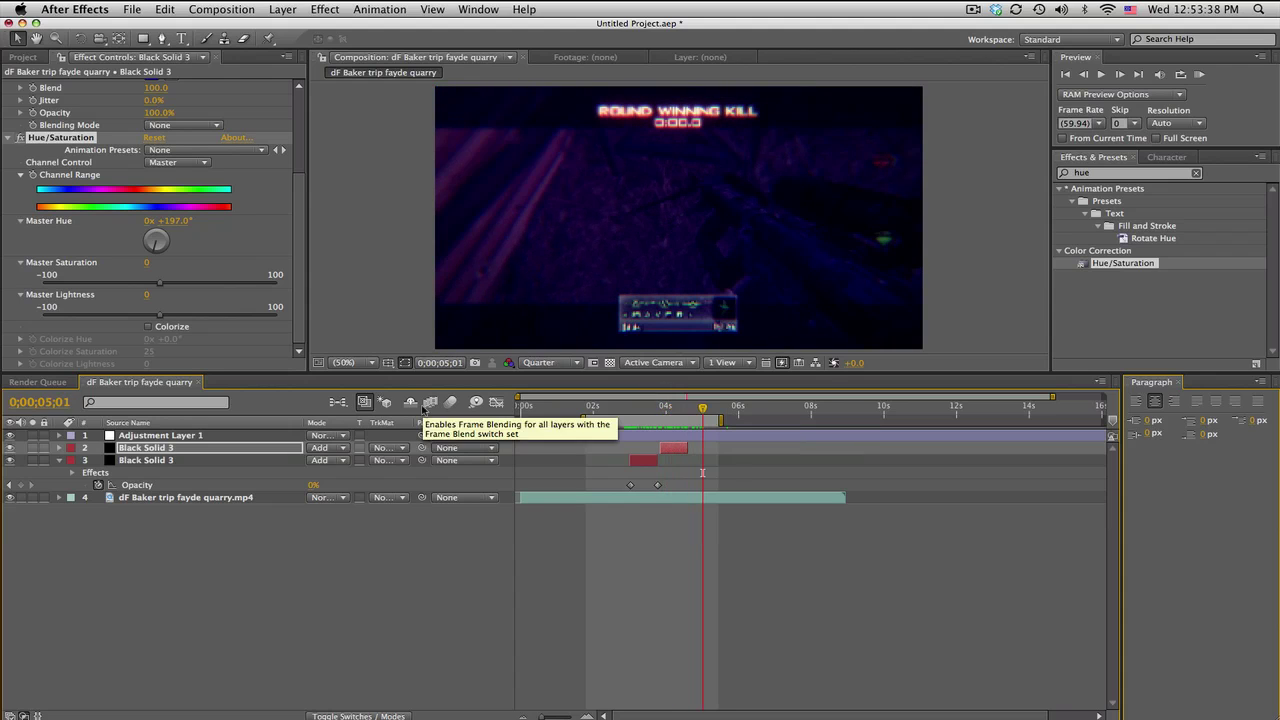
# - Add another new black solid layer, Black Solid 4
pyautogui.click(283, 9)
pyautogui.moveTo(370, 30)
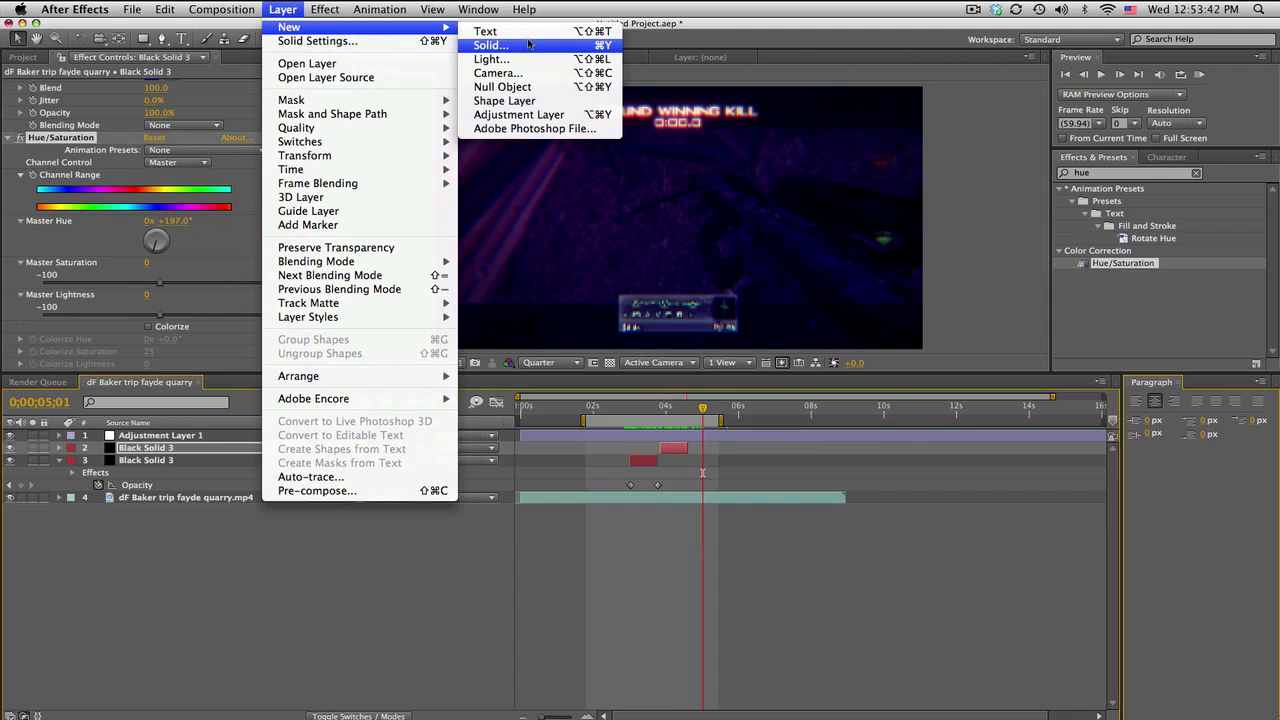
pyautogui.click(528, 44)
pyautogui.click(838, 688)
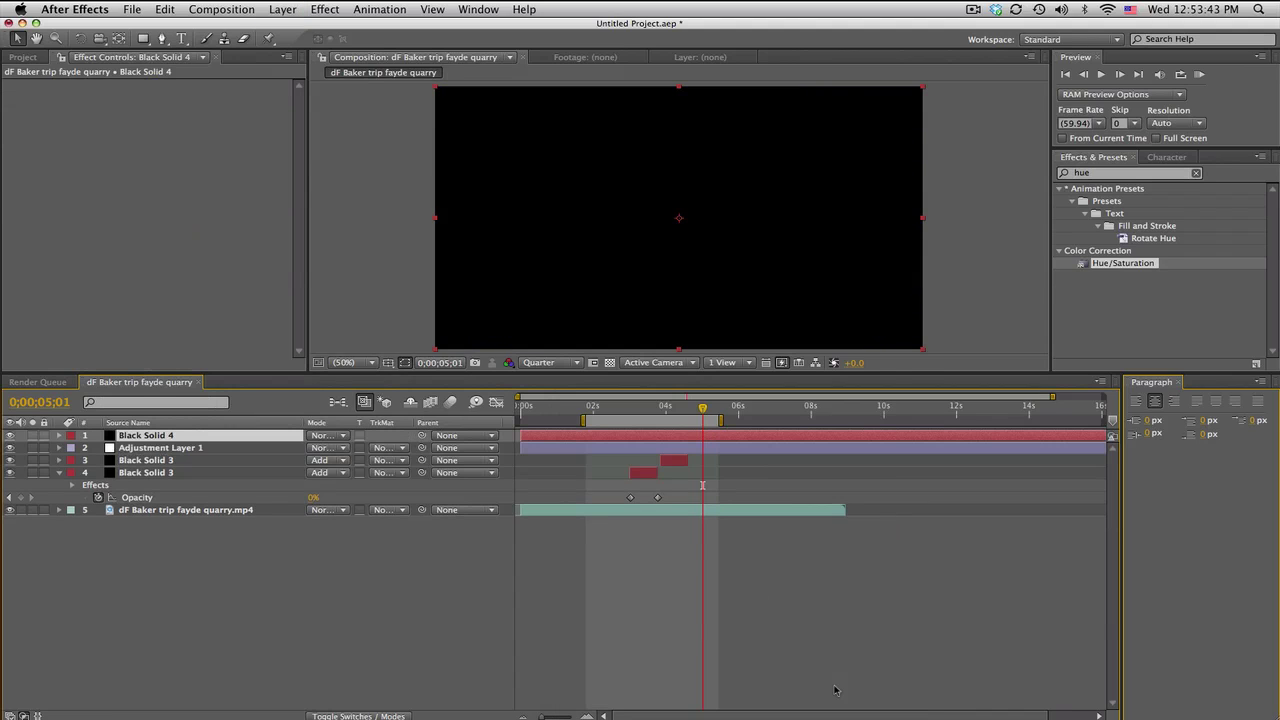
# - Trim Black Solid 4 to end at 0;00;05;49 and move it below Adjustment Layer 1
pyautogui.hotkey('alt', '[')
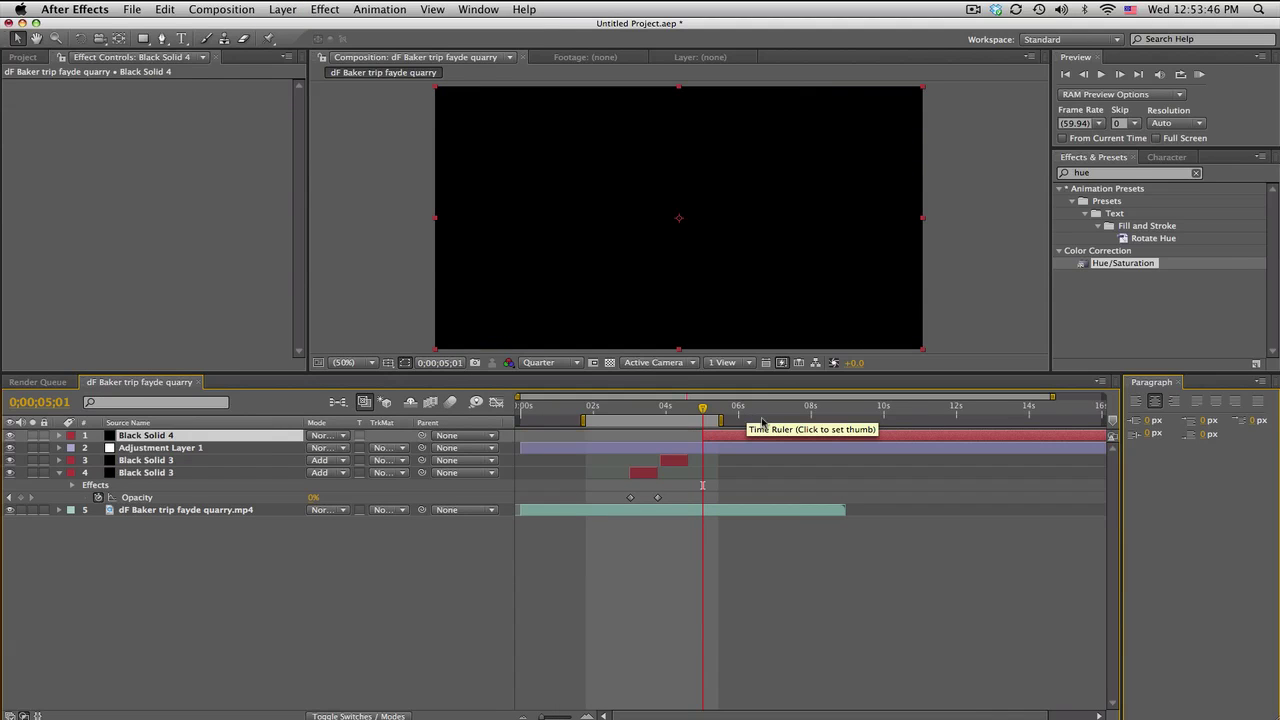
pyautogui.click(733, 409)
pyautogui.hotkey('alt', ']')
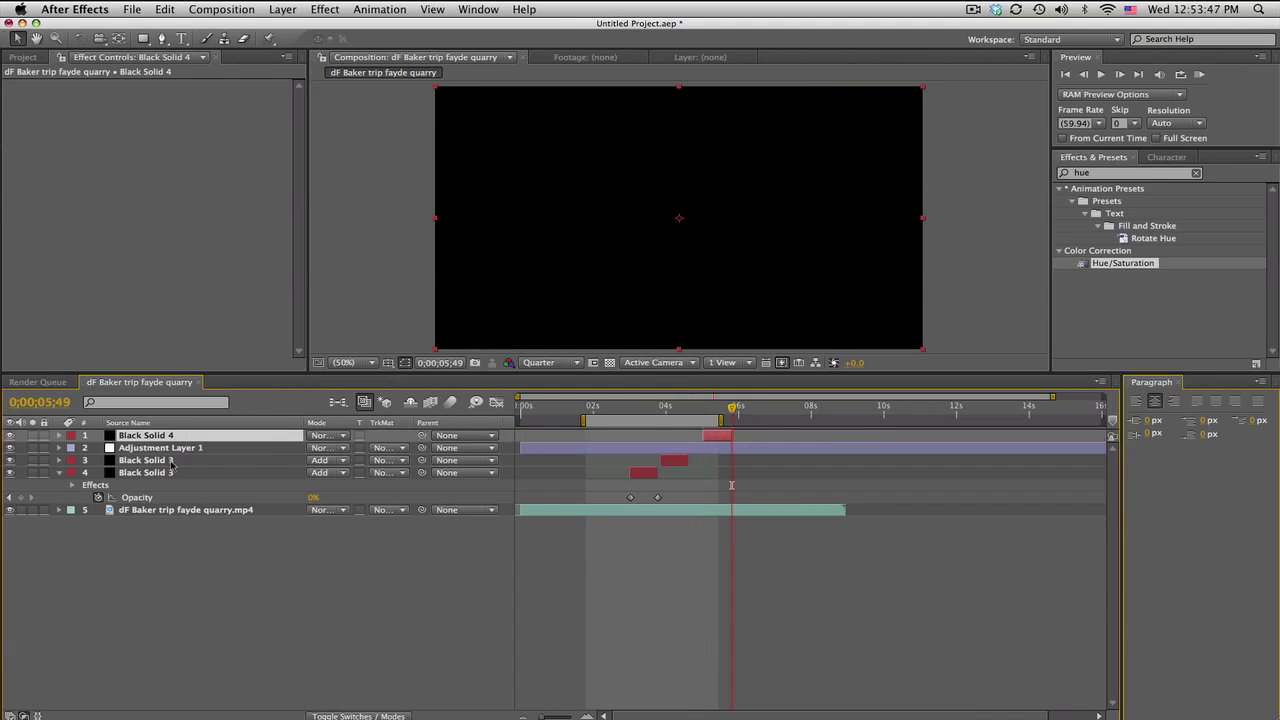
pyautogui.moveTo(165, 441); pyautogui.dragTo(165, 456)
pyautogui.click(718, 409)
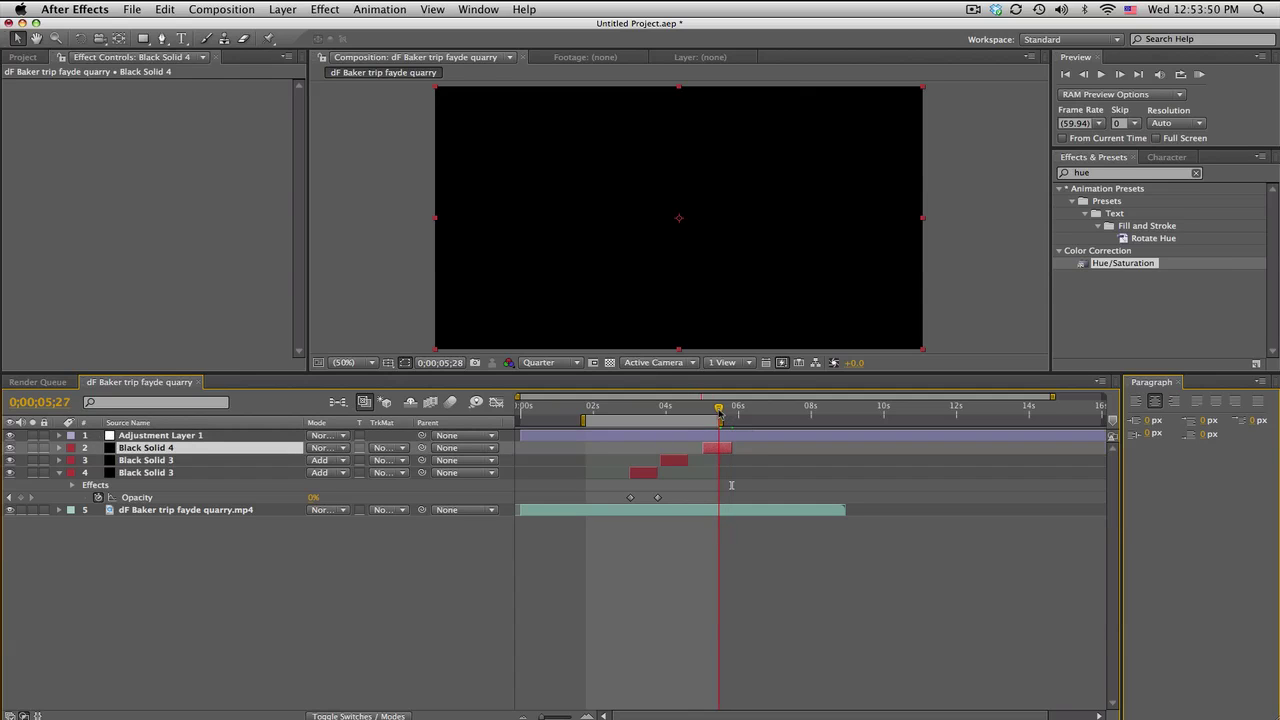
pyautogui.click(1119, 172)
# - Apply Ramp to Black Solid 4, hide Adjustment Layer 1, and set the ramp shape to Radial
pyautogui.write('ramp')
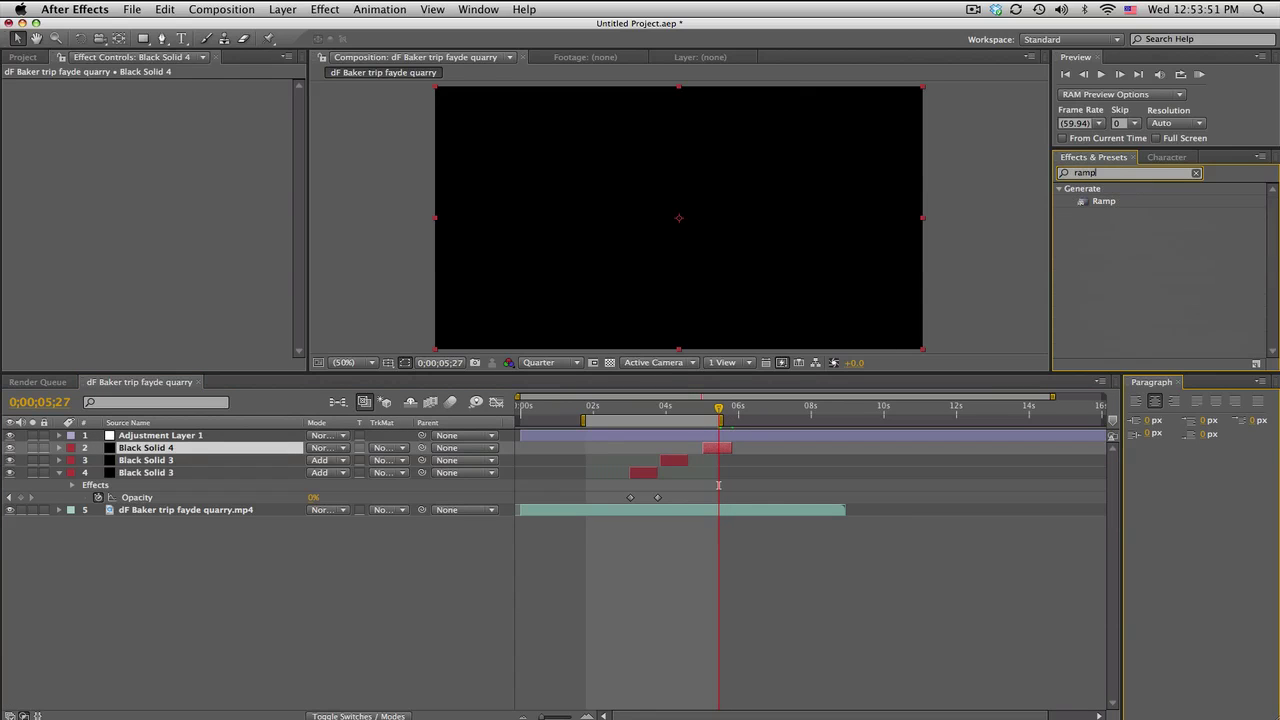
pyautogui.moveTo(1101, 204); pyautogui.dragTo(726, 451)
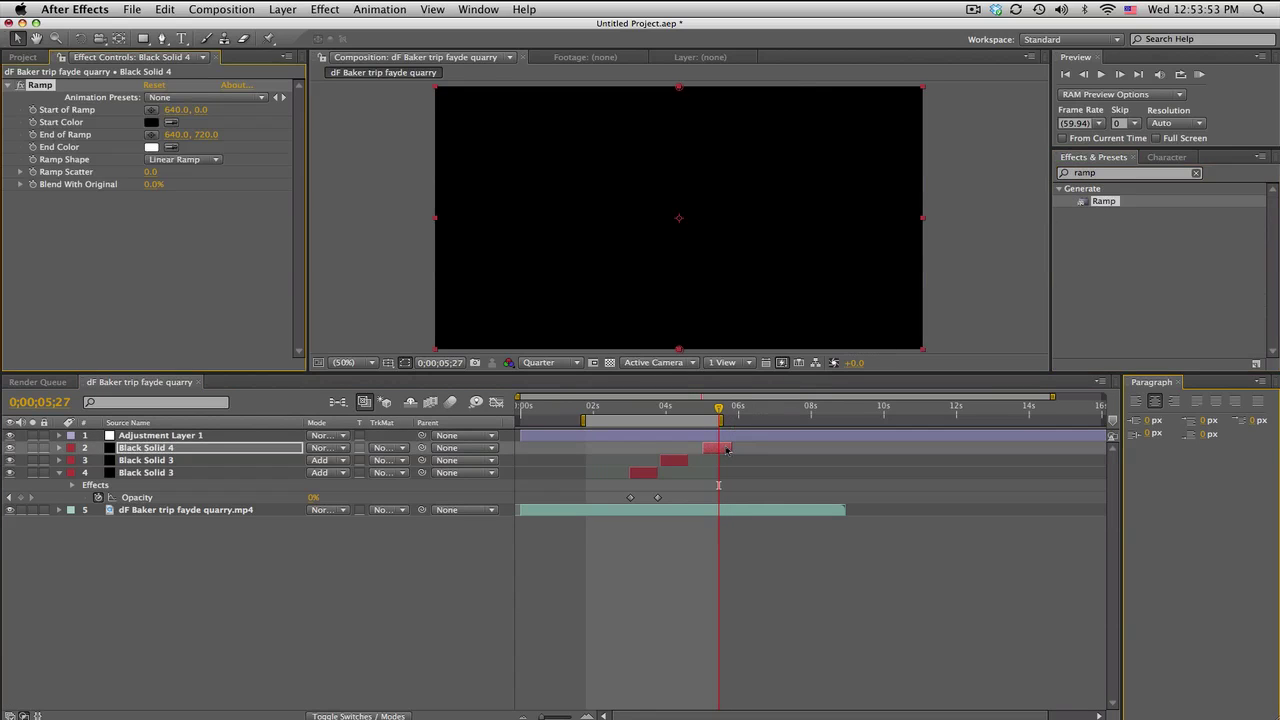
pyautogui.click(10, 436)
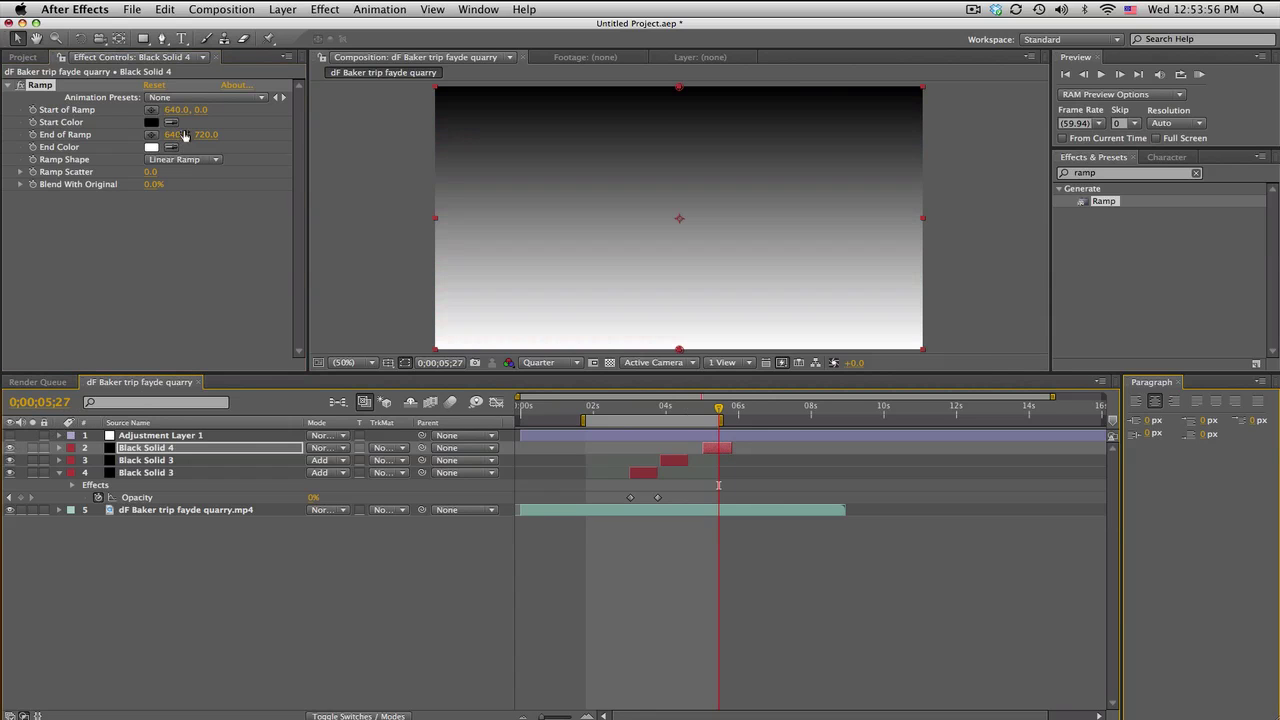
pyautogui.click(195, 160)
pyautogui.click(193, 173)
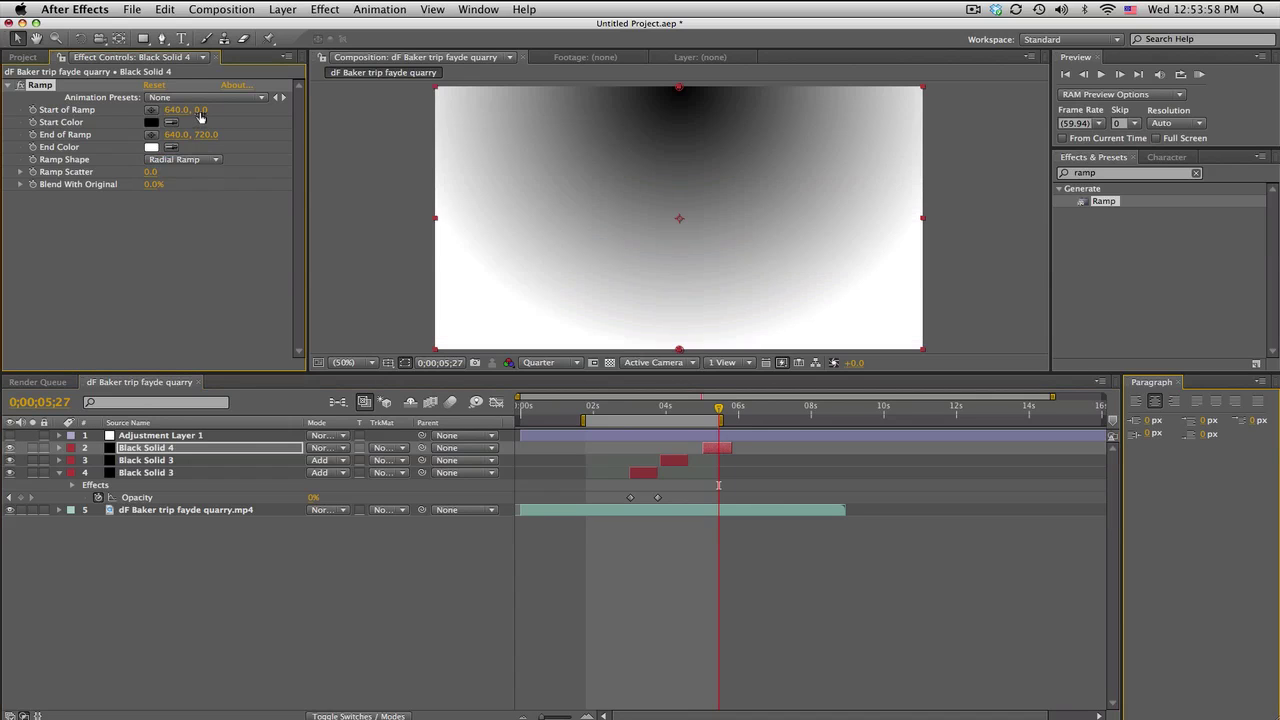
# - Set the ramp's Start to 640,360 and End to 640,1115
pyautogui.moveTo(200, 117); pyautogui.dragTo(463, 121)
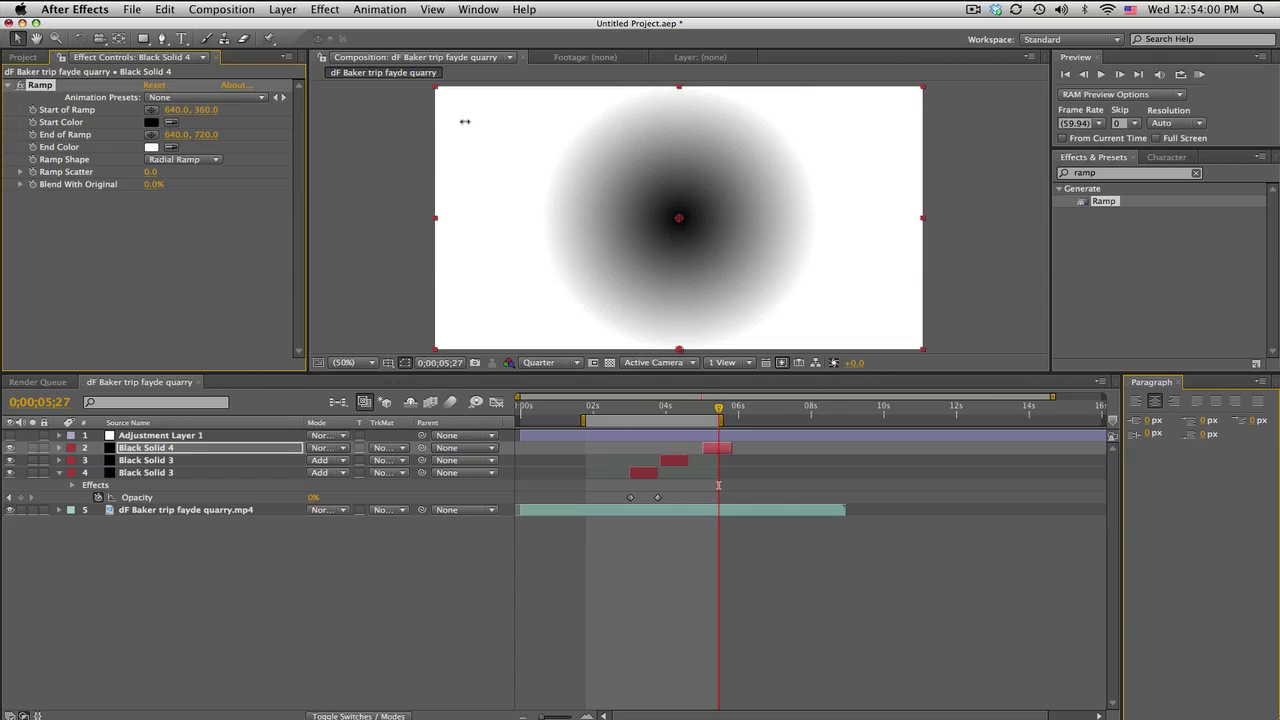
pyautogui.moveTo(200, 137); pyautogui.dragTo(463, 146)
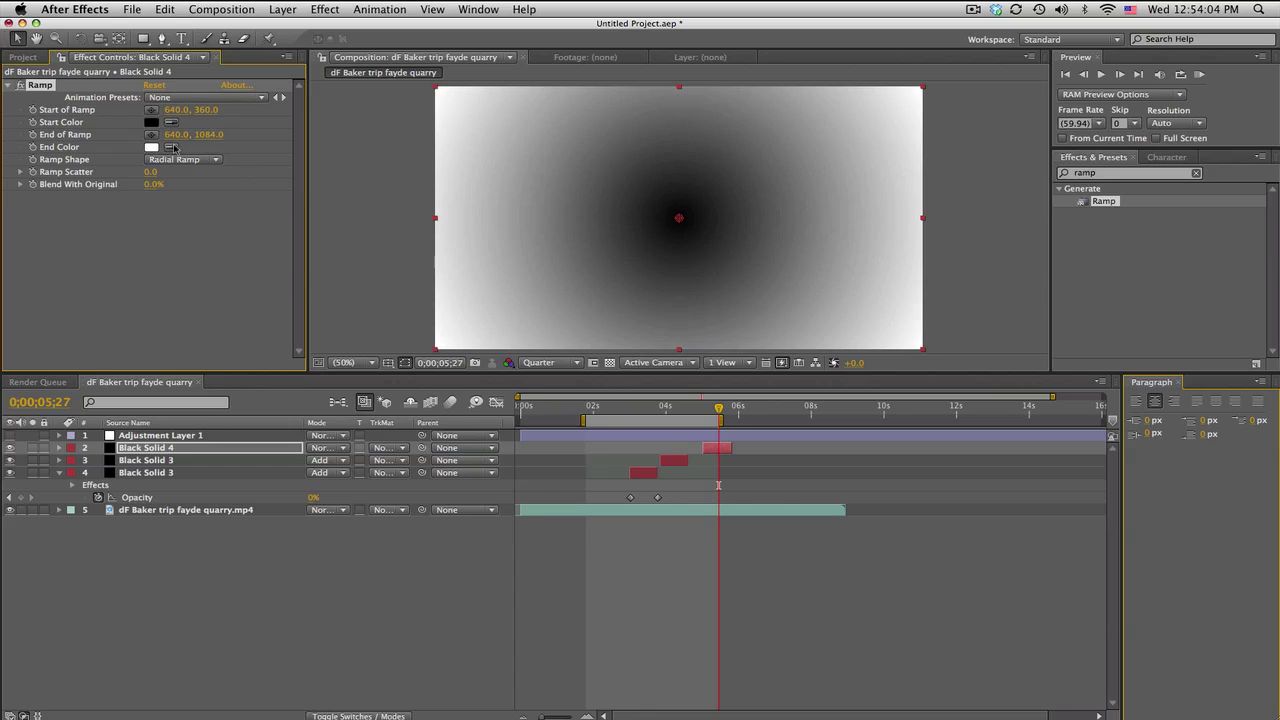
pyautogui.click(208, 134)
pyautogui.write('920')
pyautogui.press('Return')
pyautogui.moveTo(192, 134); pyautogui.dragTo(237, 139)
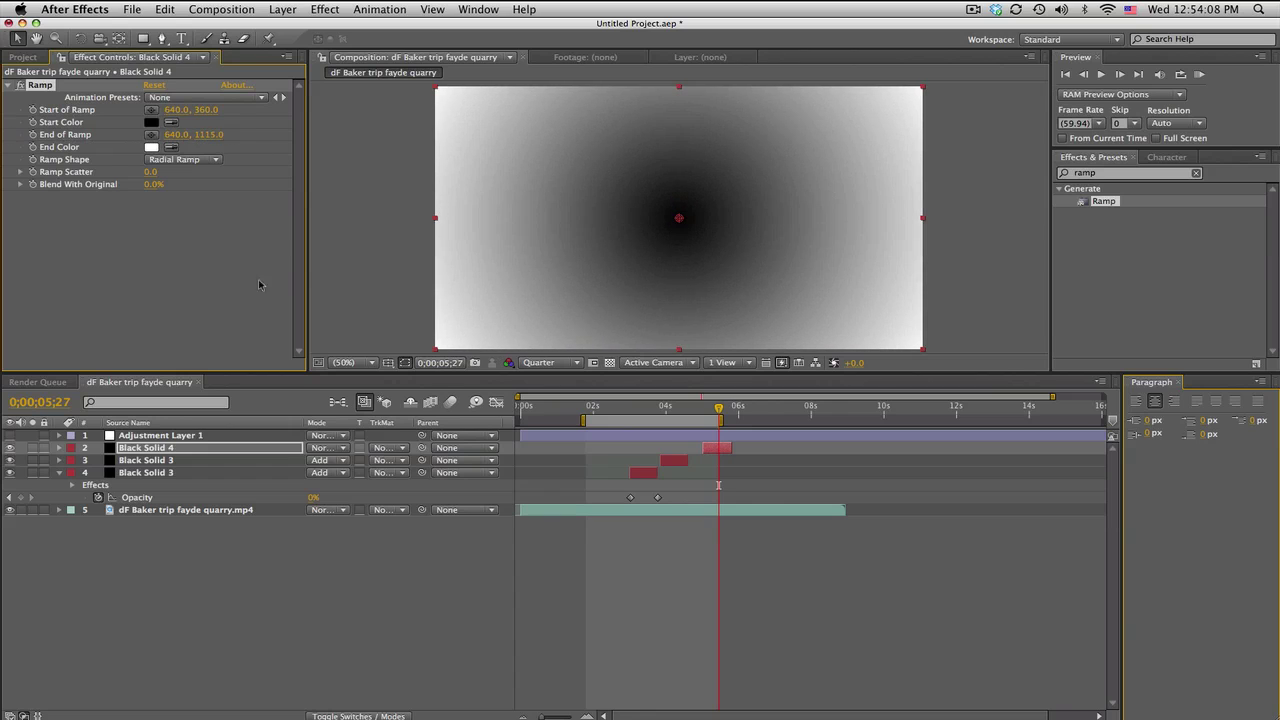
# - Apply the Colorama effect to Black Solid 4
pyautogui.doubleClick(1120, 173)
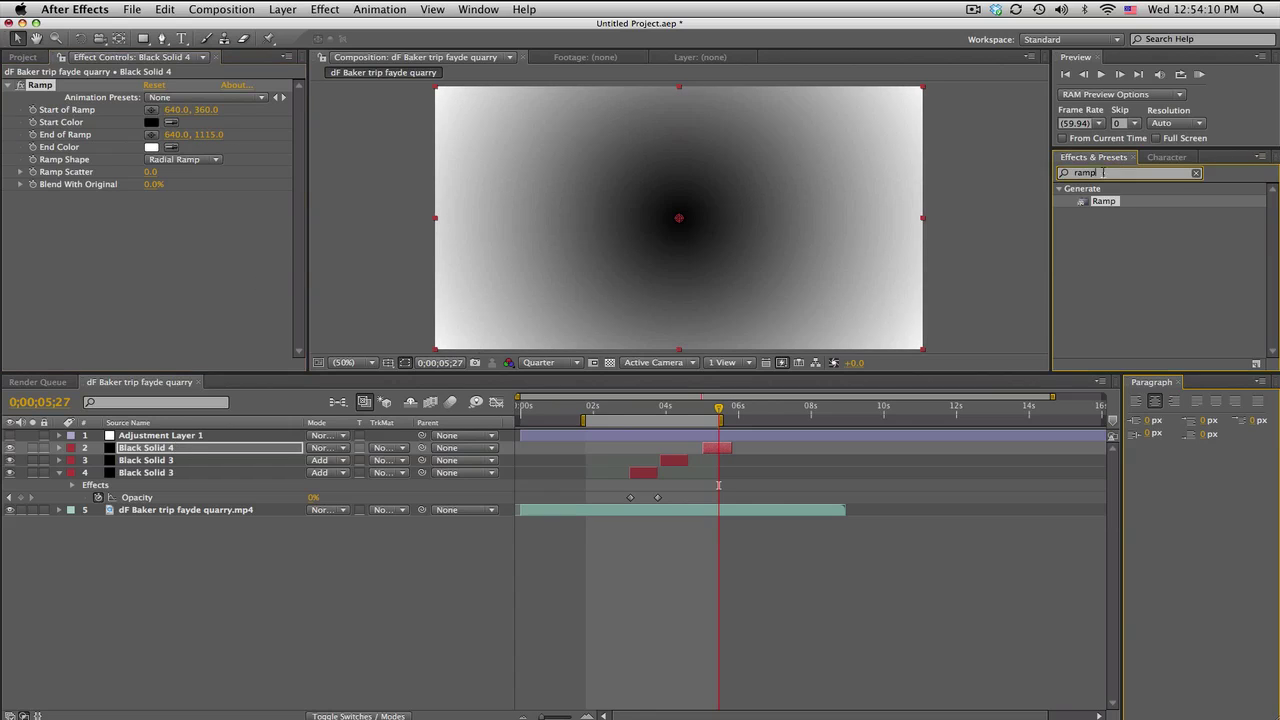
pyautogui.write('colora')
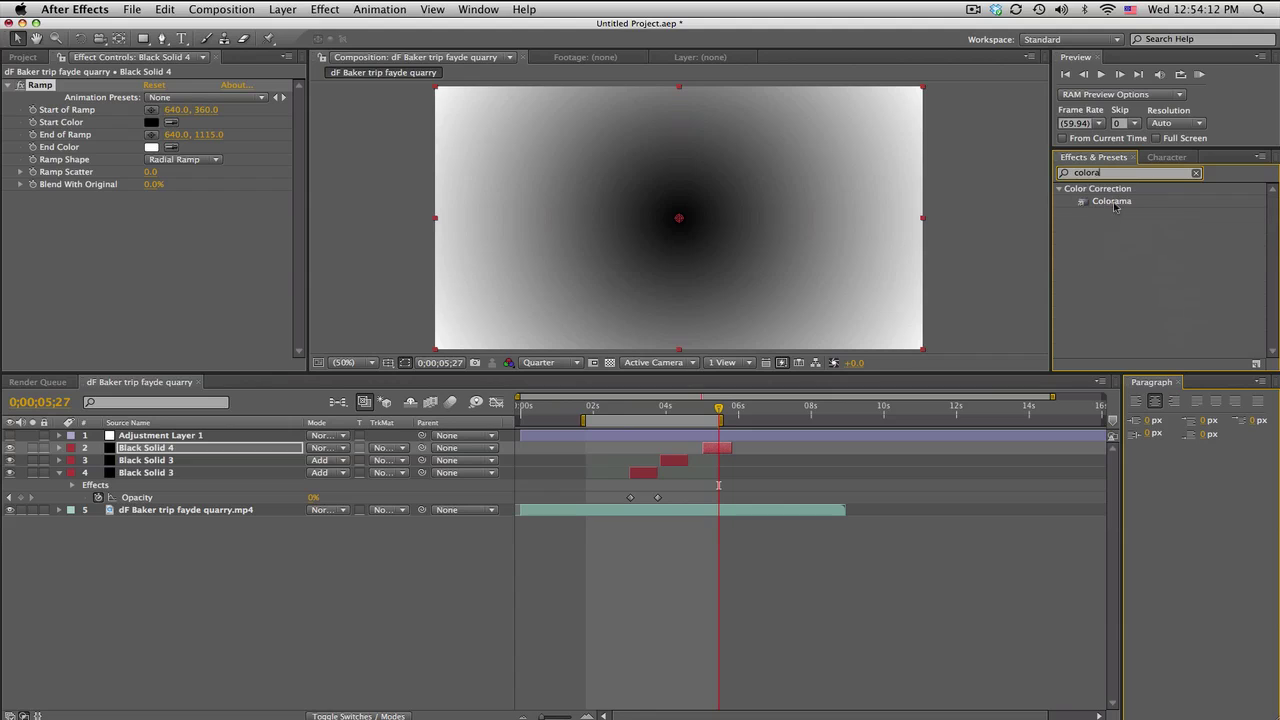
pyautogui.moveTo(1114, 205); pyautogui.dragTo(190, 252)
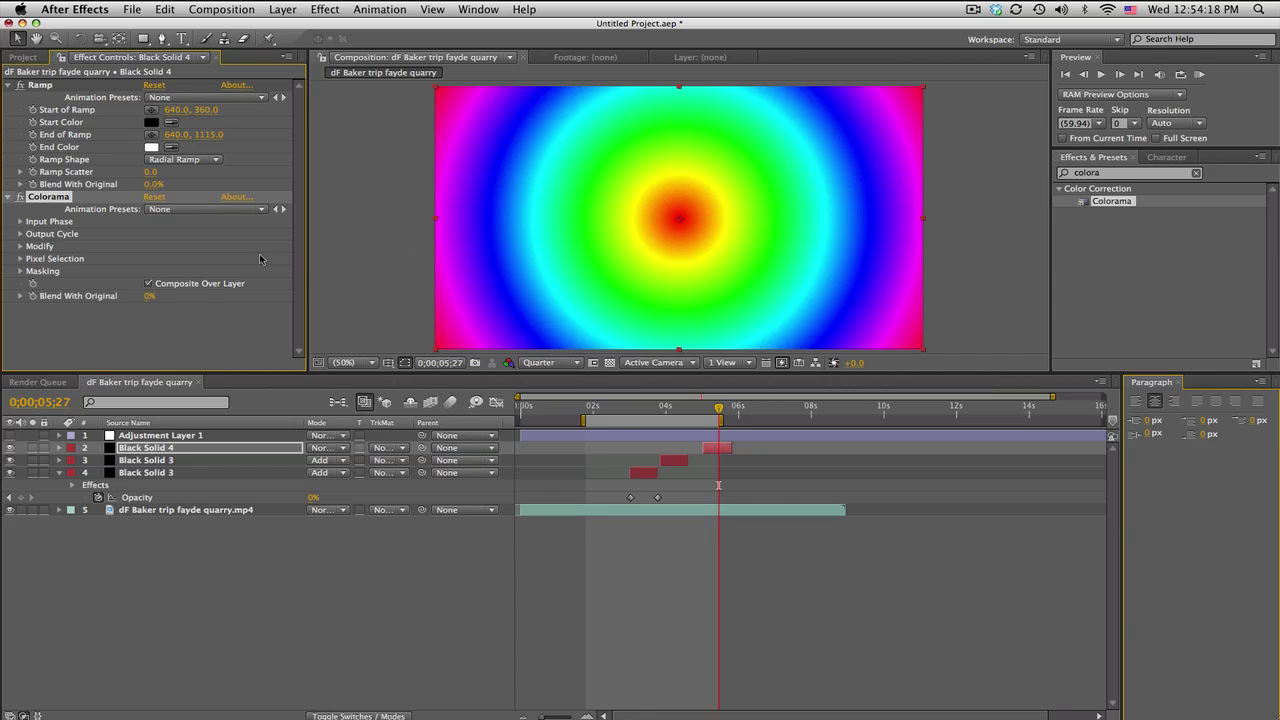
# - Expand Colorama's Input Phase and Output Cycle to inspect the colour wheel, keeping the default cycle
pyautogui.click(20, 222)
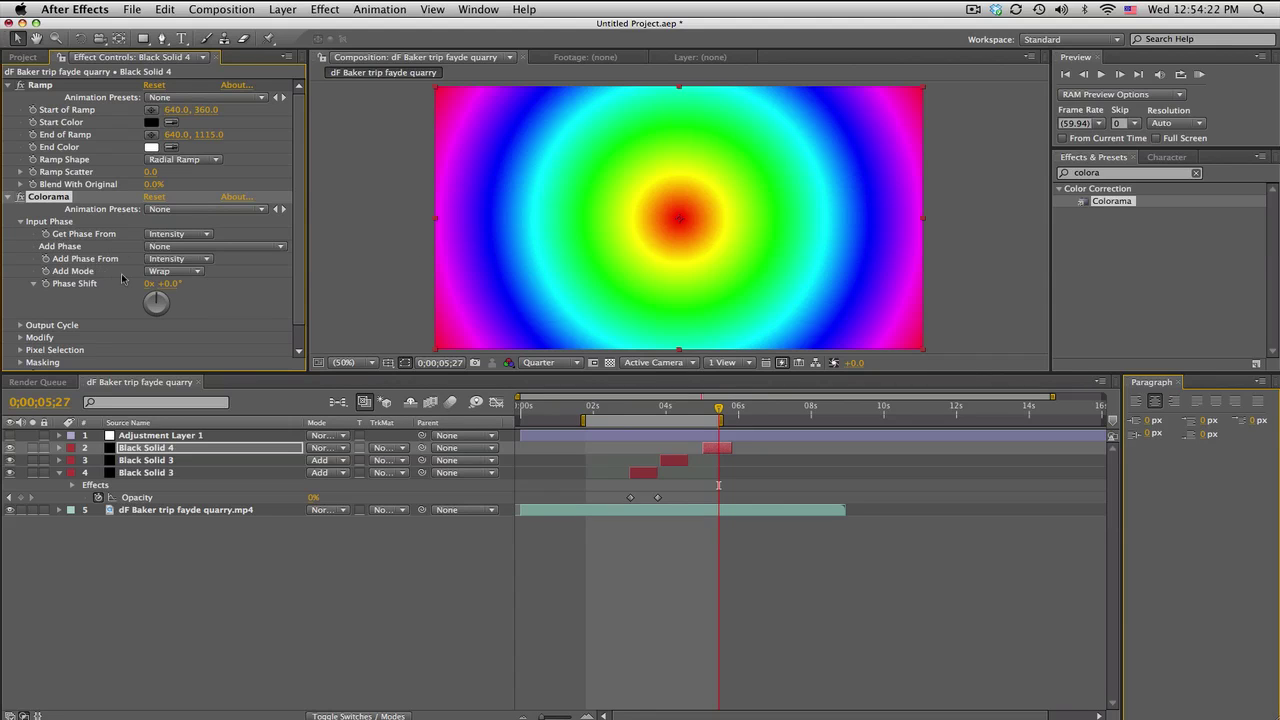
pyautogui.scroll(-1, 62, 307)
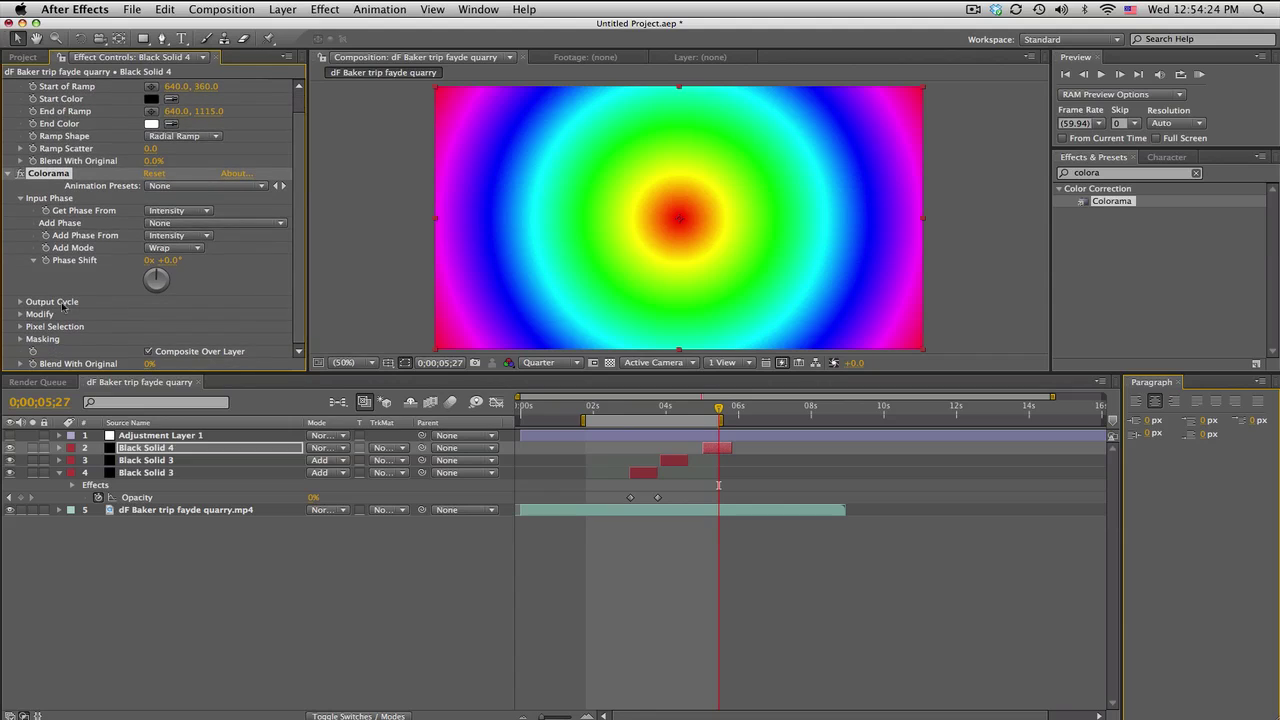
pyautogui.click(23, 301)
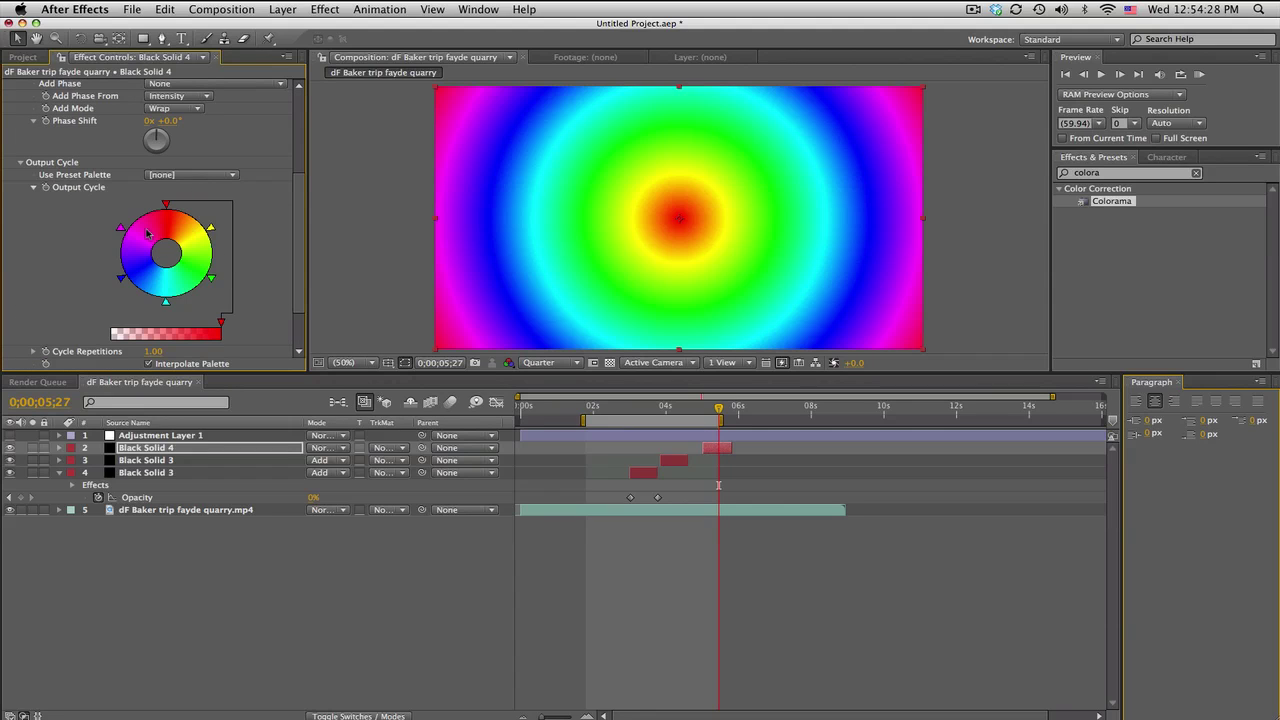
pyautogui.moveTo(210, 229); pyautogui.dragTo(233, 195)
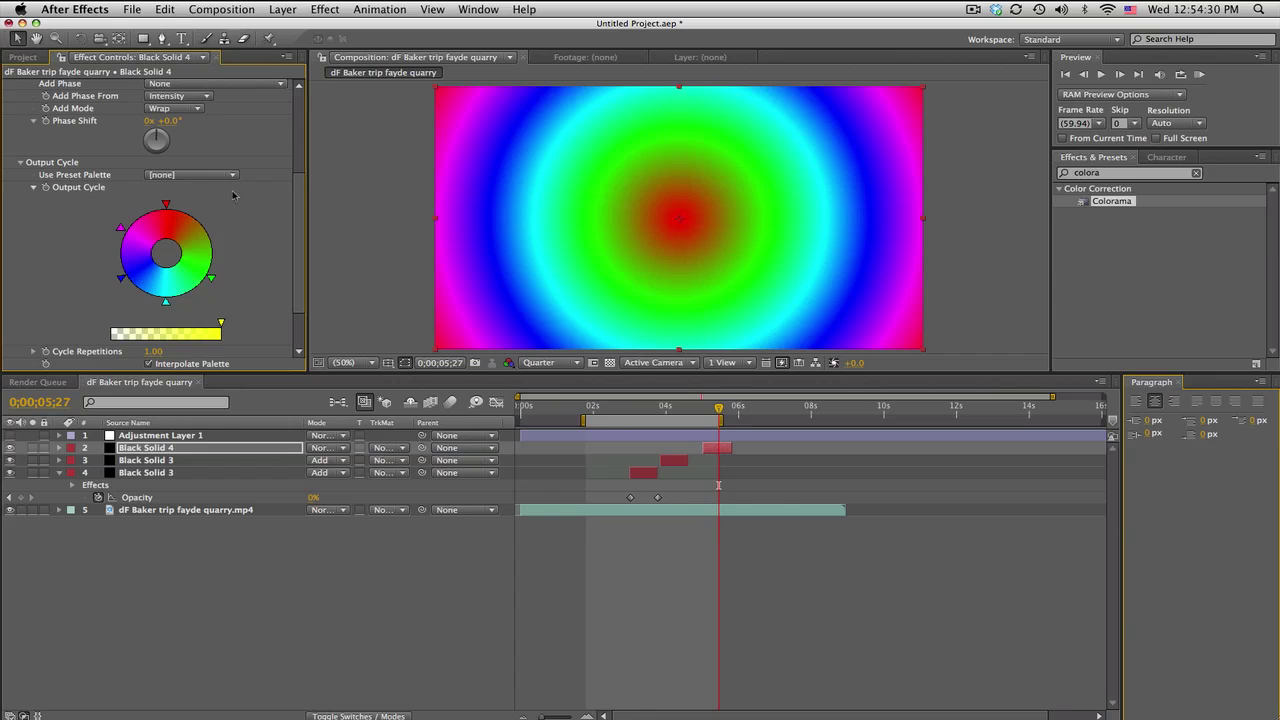
pyautogui.click(218, 229)
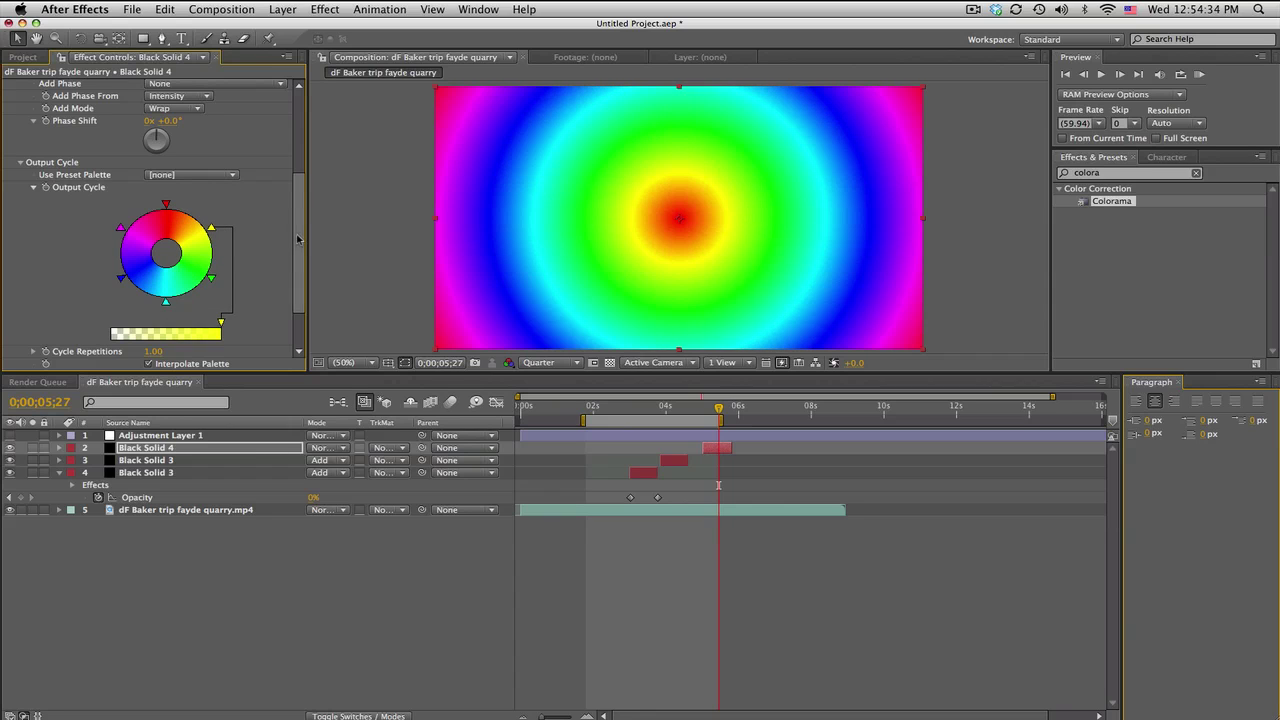
pyautogui.scroll(5, 289, 234)
# - Set Black Solid 4 to Add mode and check the rings between 0;00;05;01 and 0;00;05;37
pyautogui.click(328, 448)
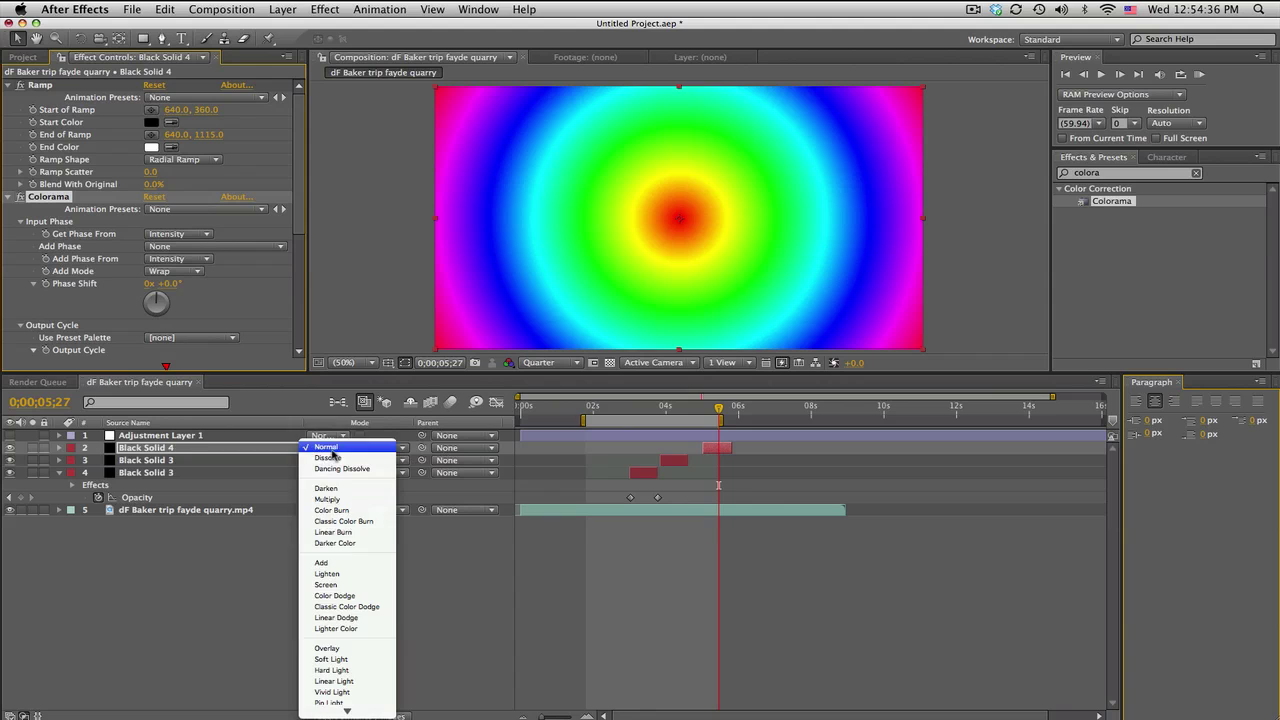
pyautogui.click(321, 563)
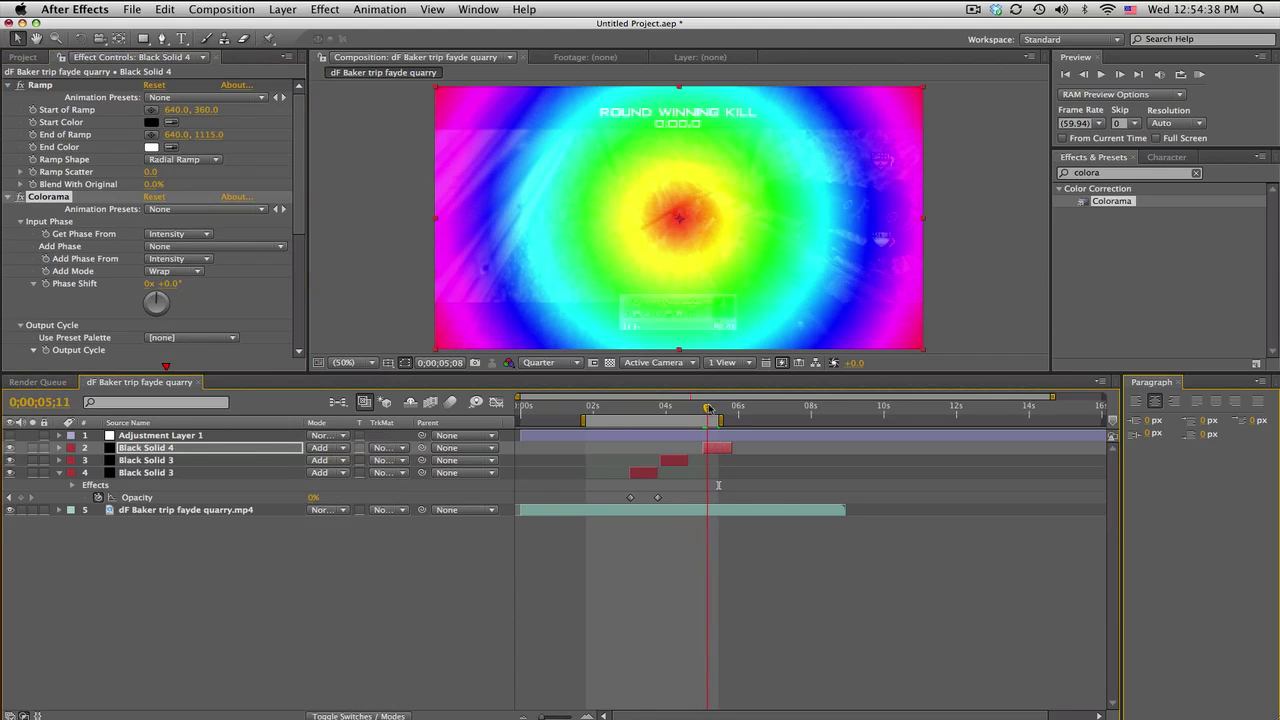
pyautogui.click(724, 406)
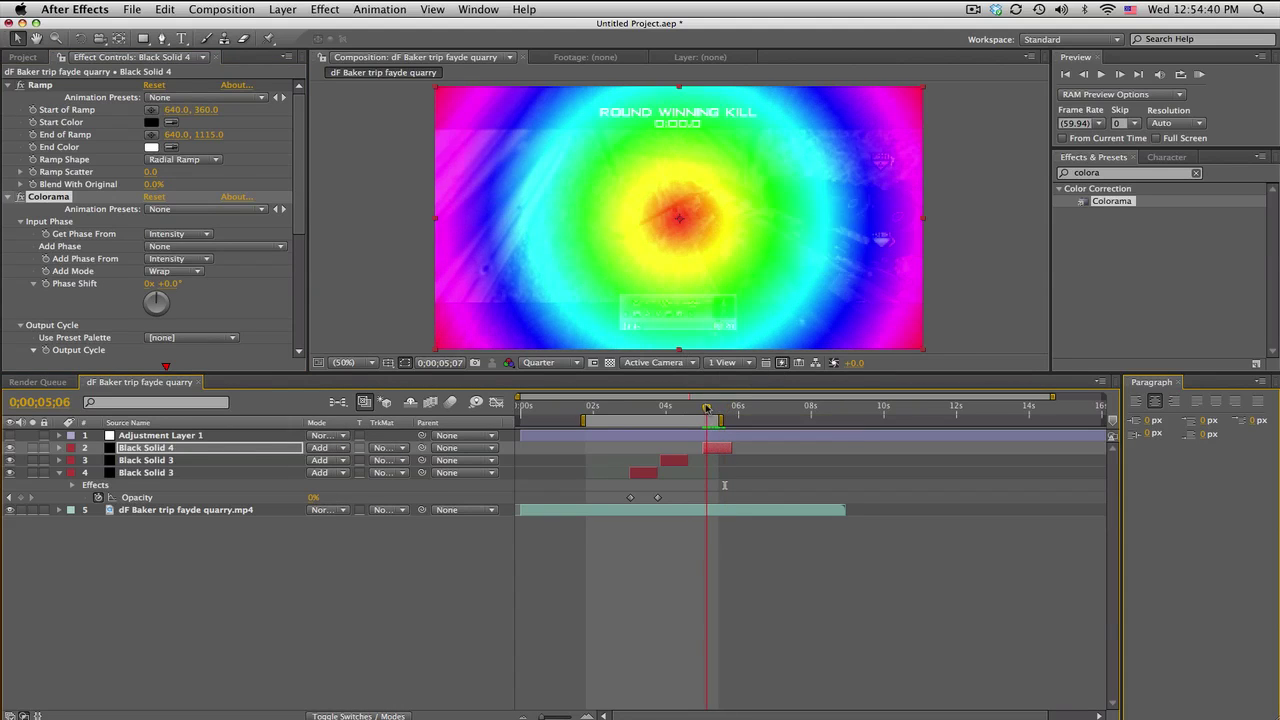
pyautogui.click(702, 406)
pyautogui.moveTo(297, 226)
pyautogui.mouseDown()
pyautogui.moveTo(300, 254)
pyautogui.moveTo(303, 235)
pyautogui.mouseUp()
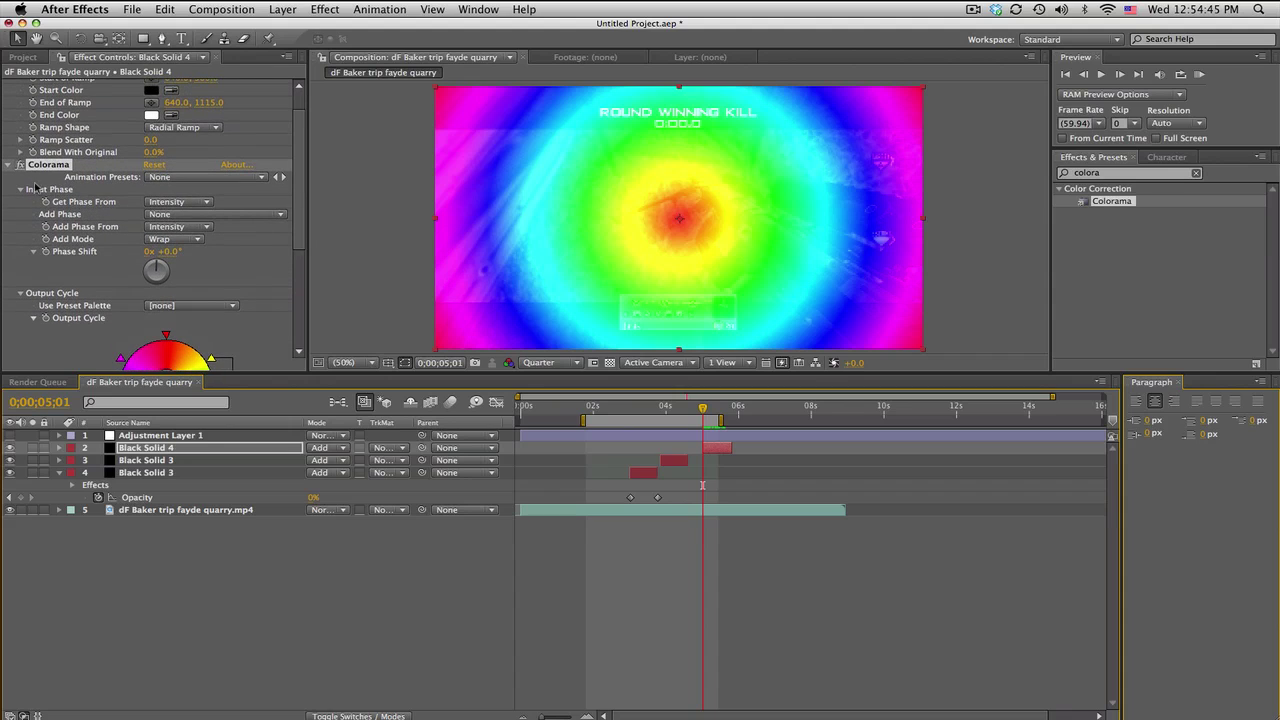
# - Keyframe Colorama's Phase Shift, dragging it negative at 0;00;05;46
pyautogui.click(70, 259)
pyautogui.click(729, 404)
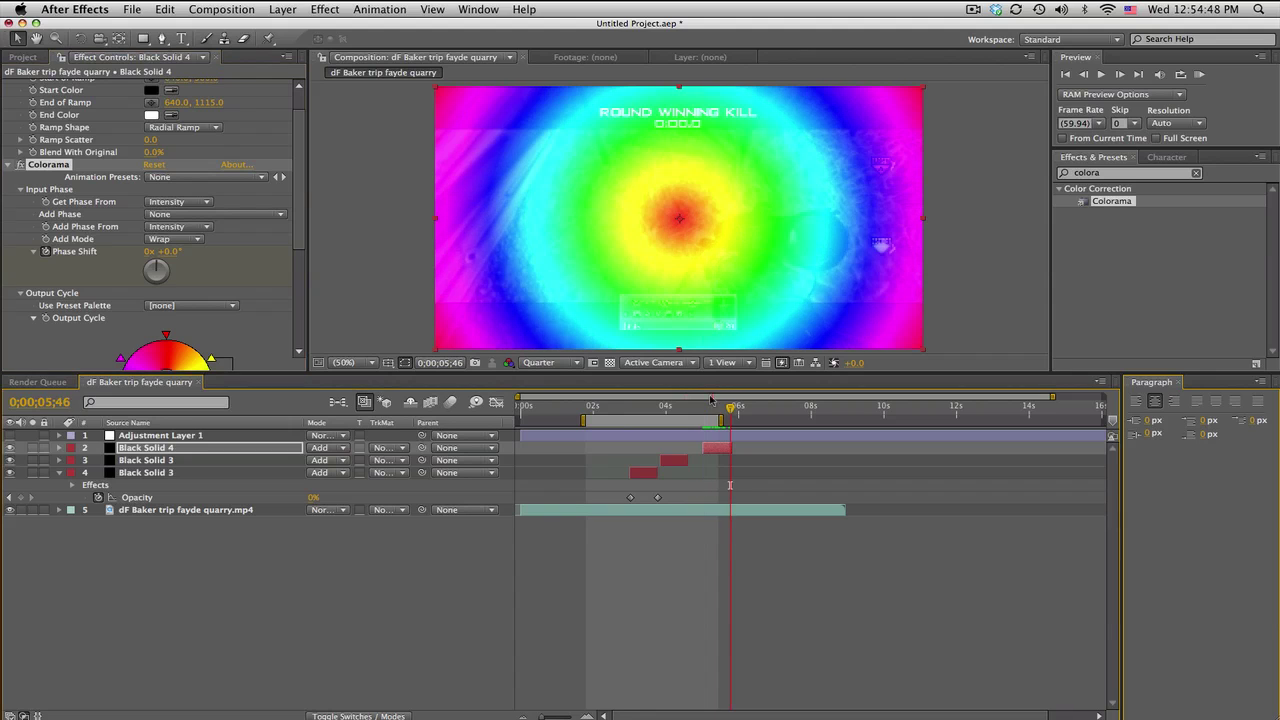
pyautogui.moveTo(171, 258); pyautogui.dragTo(156, 264)
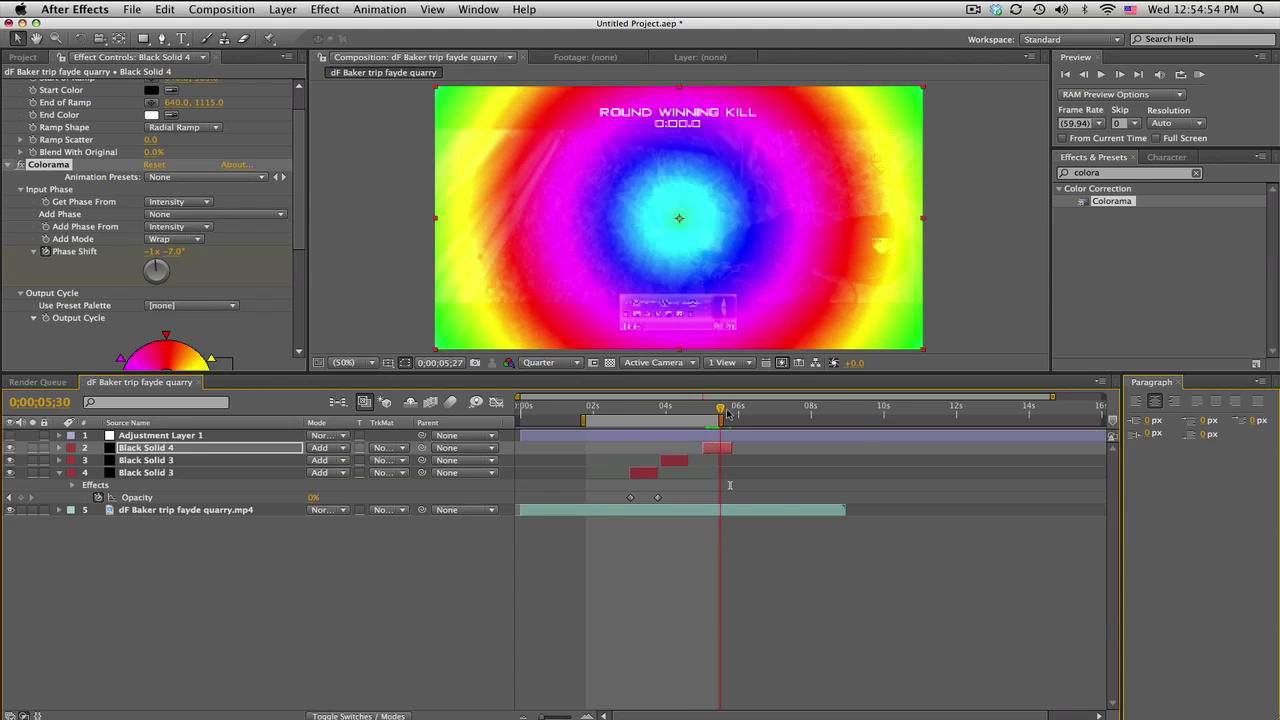
# - Turn Adjustment Layer 1 back on and scrub through the flash to preview the hue cycling
pyautogui.click(692, 412)
pyautogui.moveTo(692, 412)
pyautogui.mouseDown()
pyautogui.moveTo(722, 412)
pyautogui.moveTo(627, 410)
pyautogui.moveTo(724, 408)
pyautogui.moveTo(668, 408)
pyautogui.mouseUp()
pyautogui.click(11, 435)
pyautogui.moveTo(662, 407); pyautogui.dragTo(716, 407)
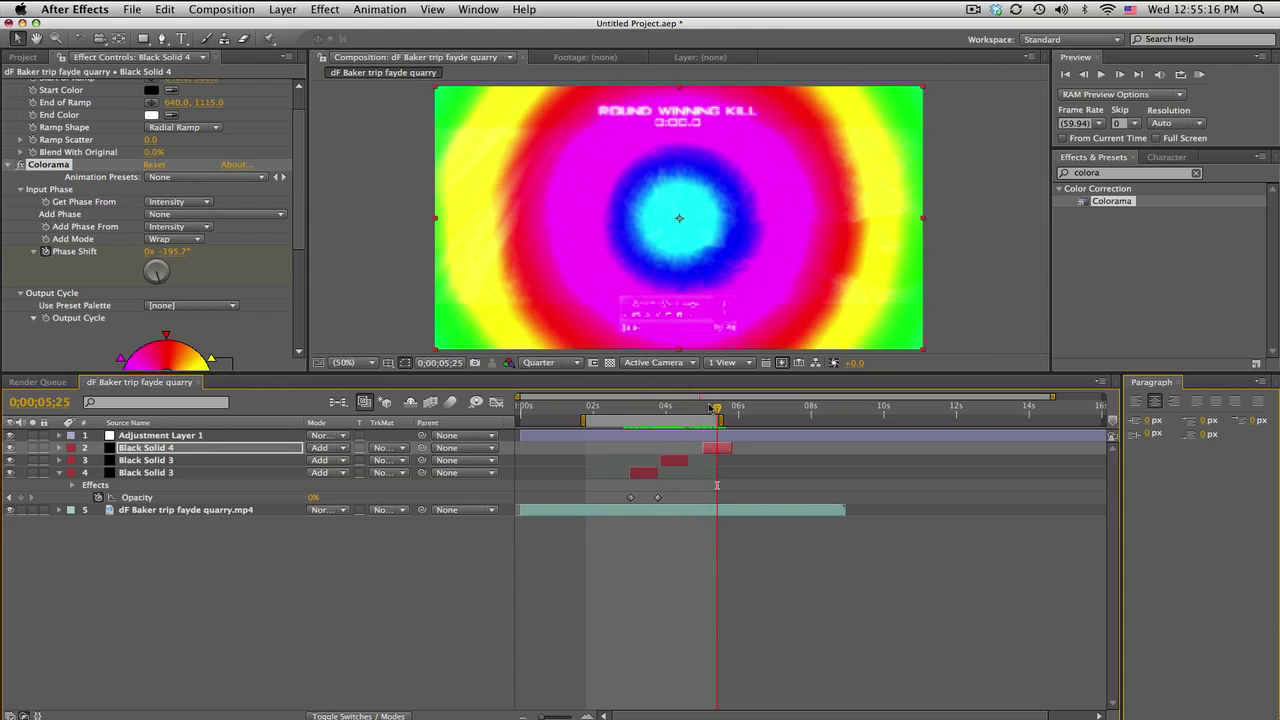
pyautogui.moveTo(643, 405); pyautogui.dragTo(703, 412)
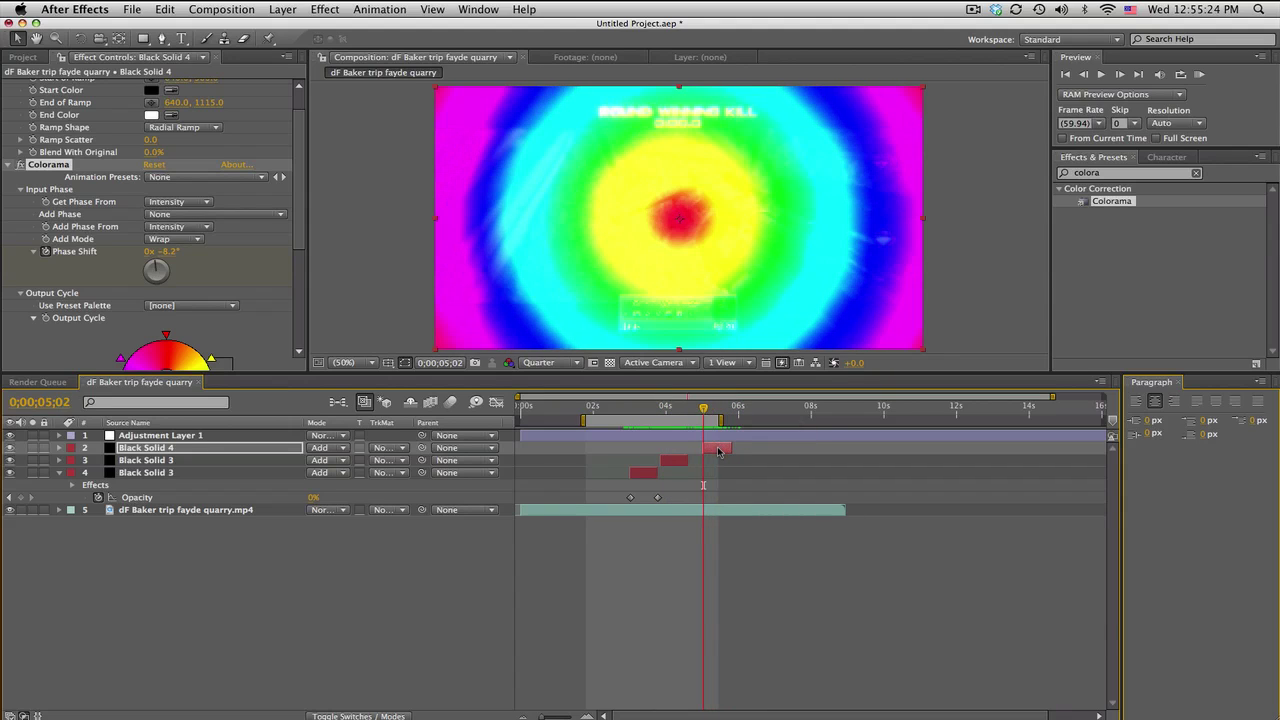
# - Keyframe Black Solid 4's Opacity from 100% at 0;00;05;02 to 0% at 0;00;05;47
pyautogui.click(718, 452)
pyautogui.press('t')
pyautogui.click(97, 460)
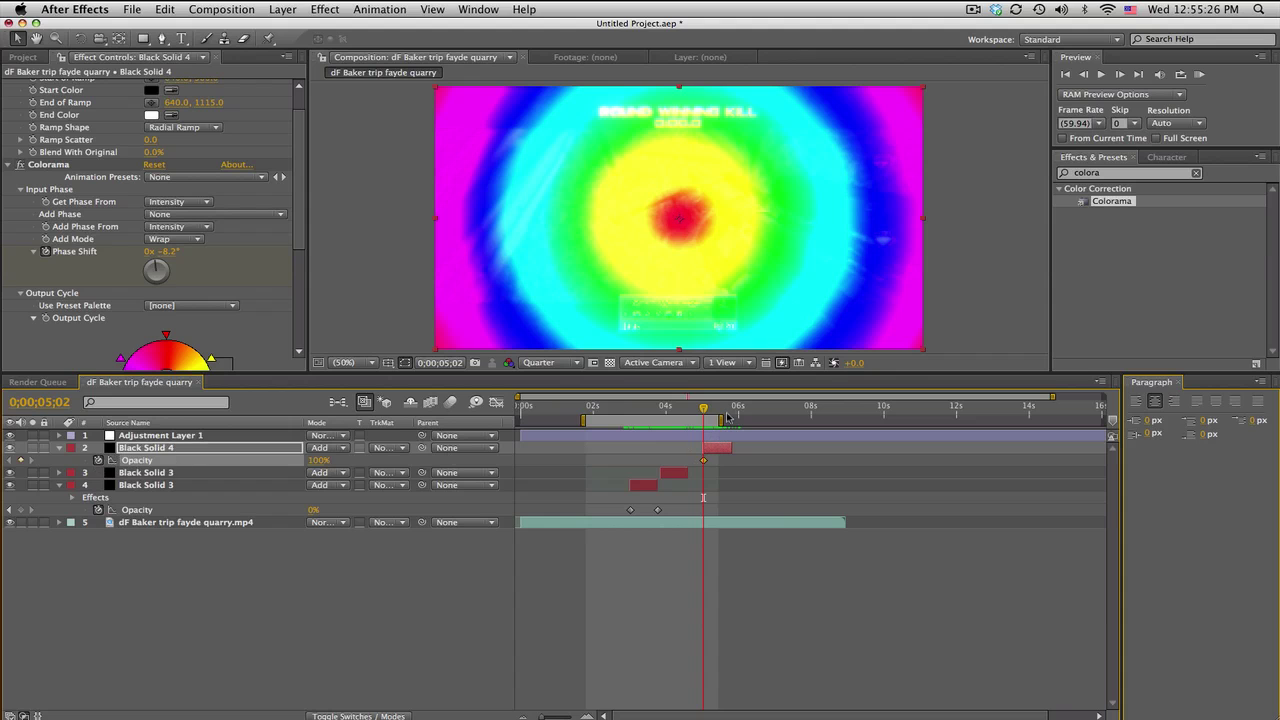
pyautogui.click(729, 414)
pyautogui.write('0')
pyautogui.press('Return')
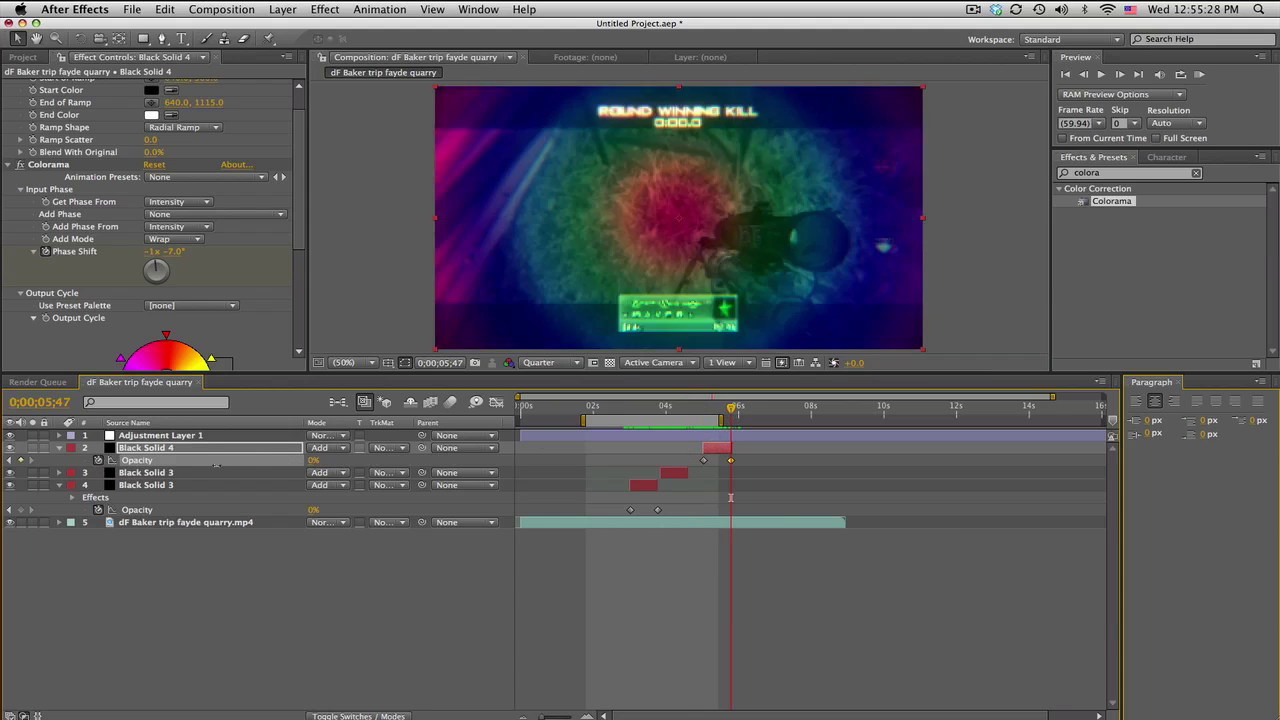
pyautogui.moveTo(697, 408)
pyautogui.mouseDown()
pyautogui.moveTo(718, 410)
pyautogui.moveTo(673, 411)
pyautogui.mouseUp()
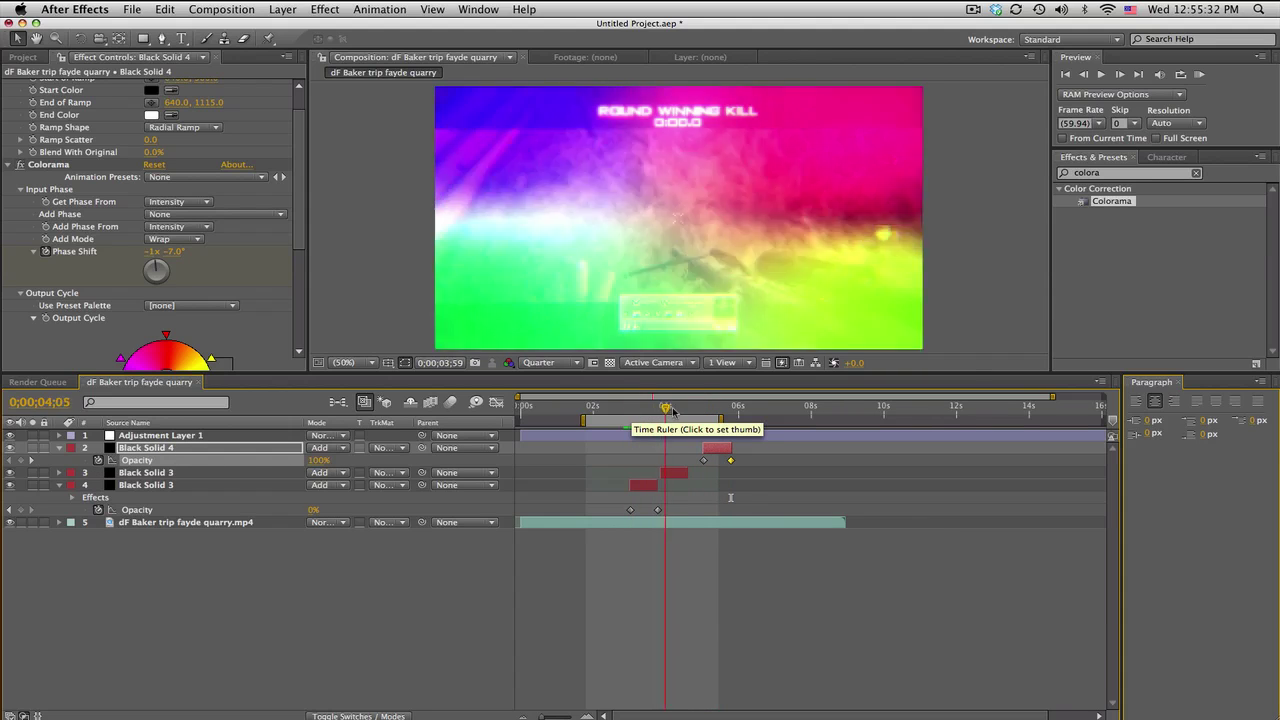